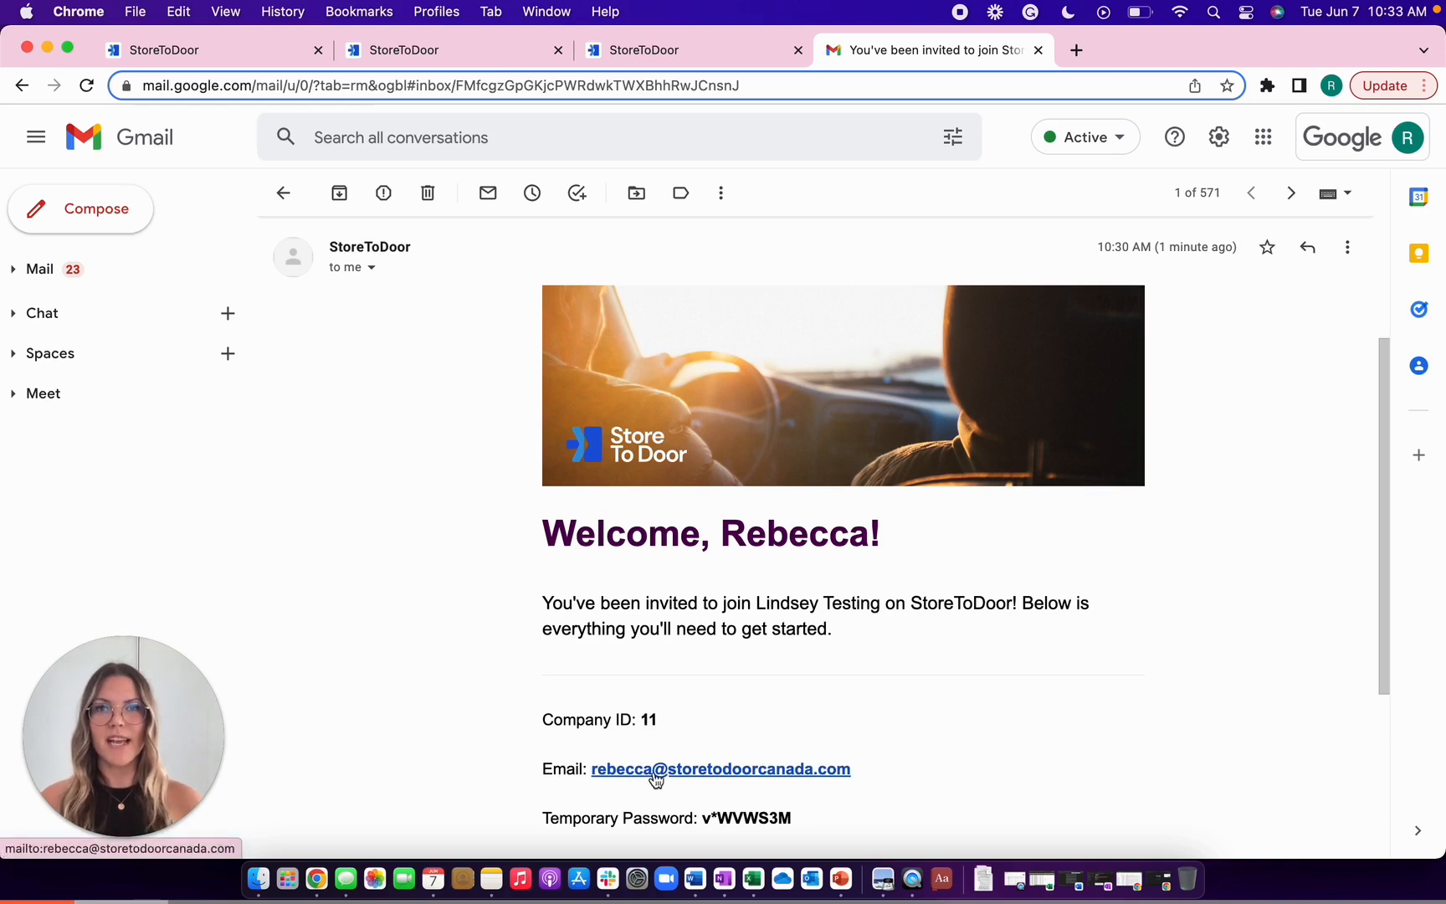
# - Select the temporary password in the invitation email, then follow its Sign In link to StoreToDoor
pyautogui.moveTo(791, 822); pyautogui.dragTo(701, 820)
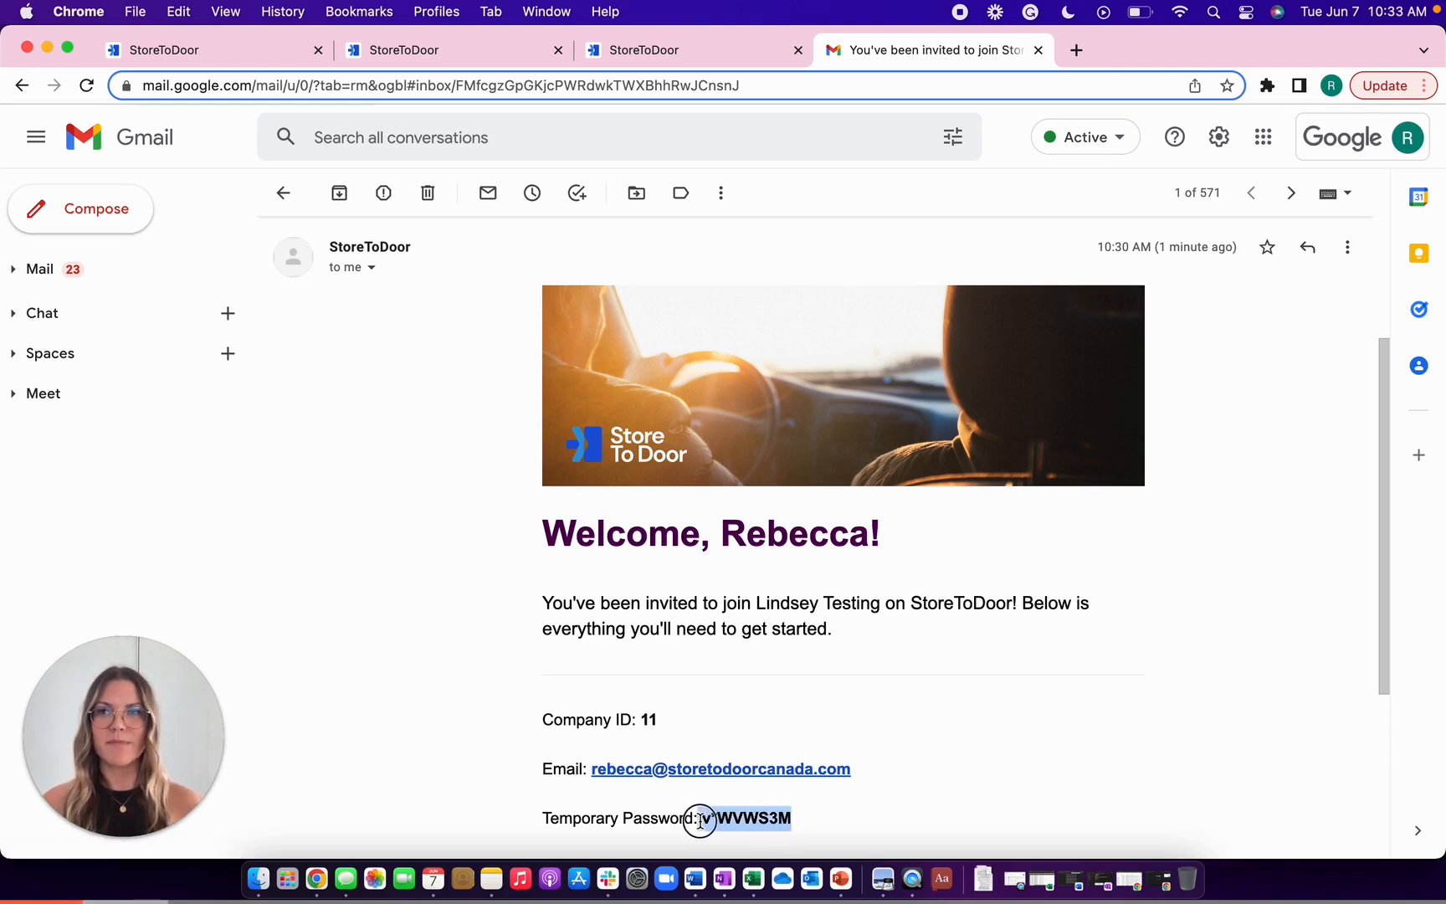
pyautogui.click(725, 816)
pyautogui.scroll(-3, 725, 816)
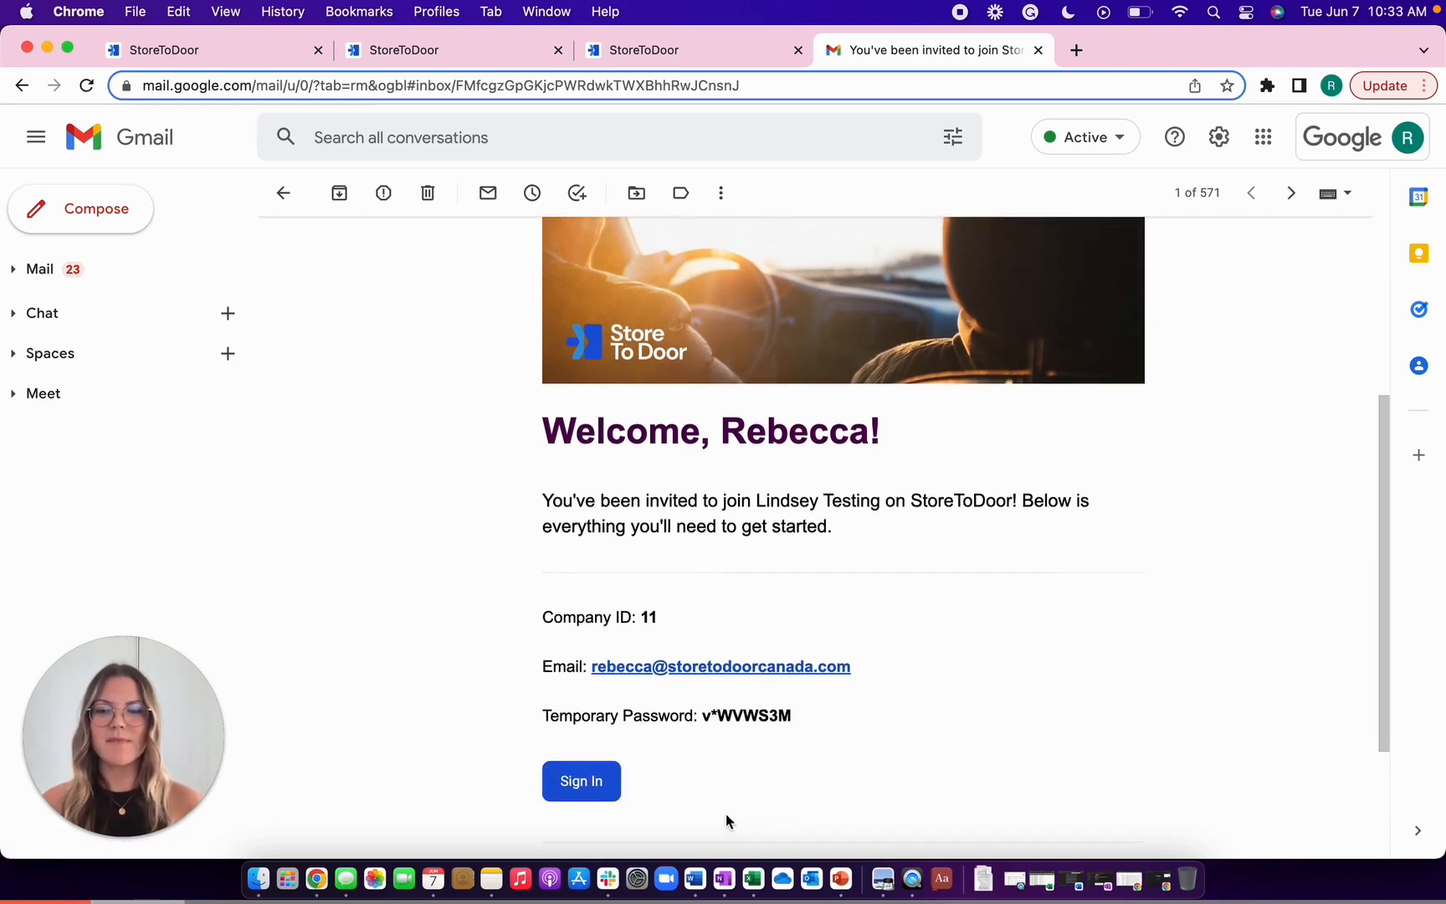
pyautogui.click(594, 784)
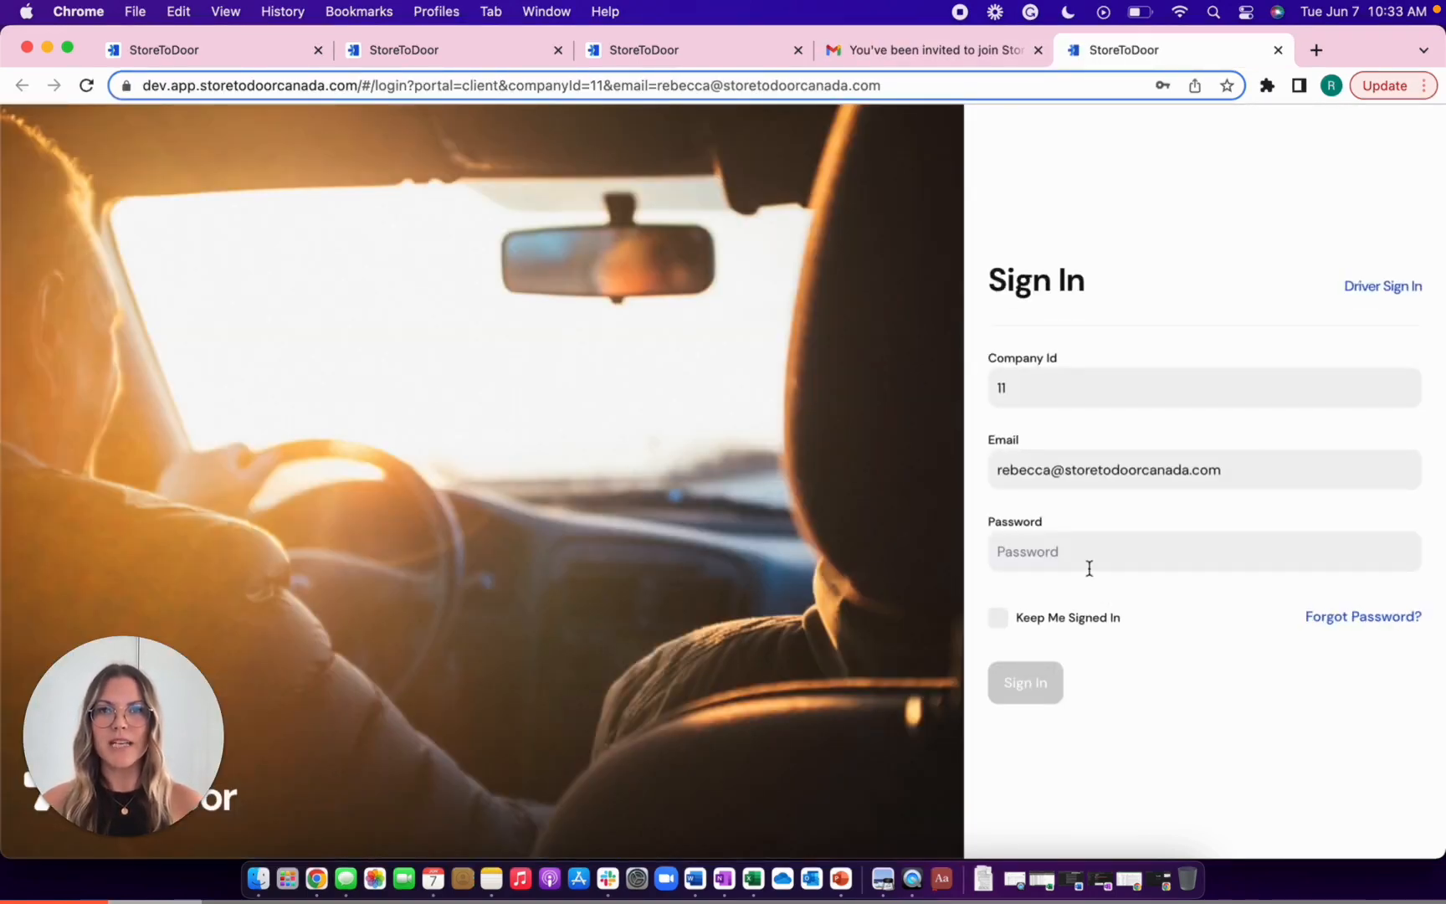
# - Sign in using the autofilled temporary password and dismiss the save-password prompt
pyautogui.click(1082, 557)
pyautogui.click(1101, 615)
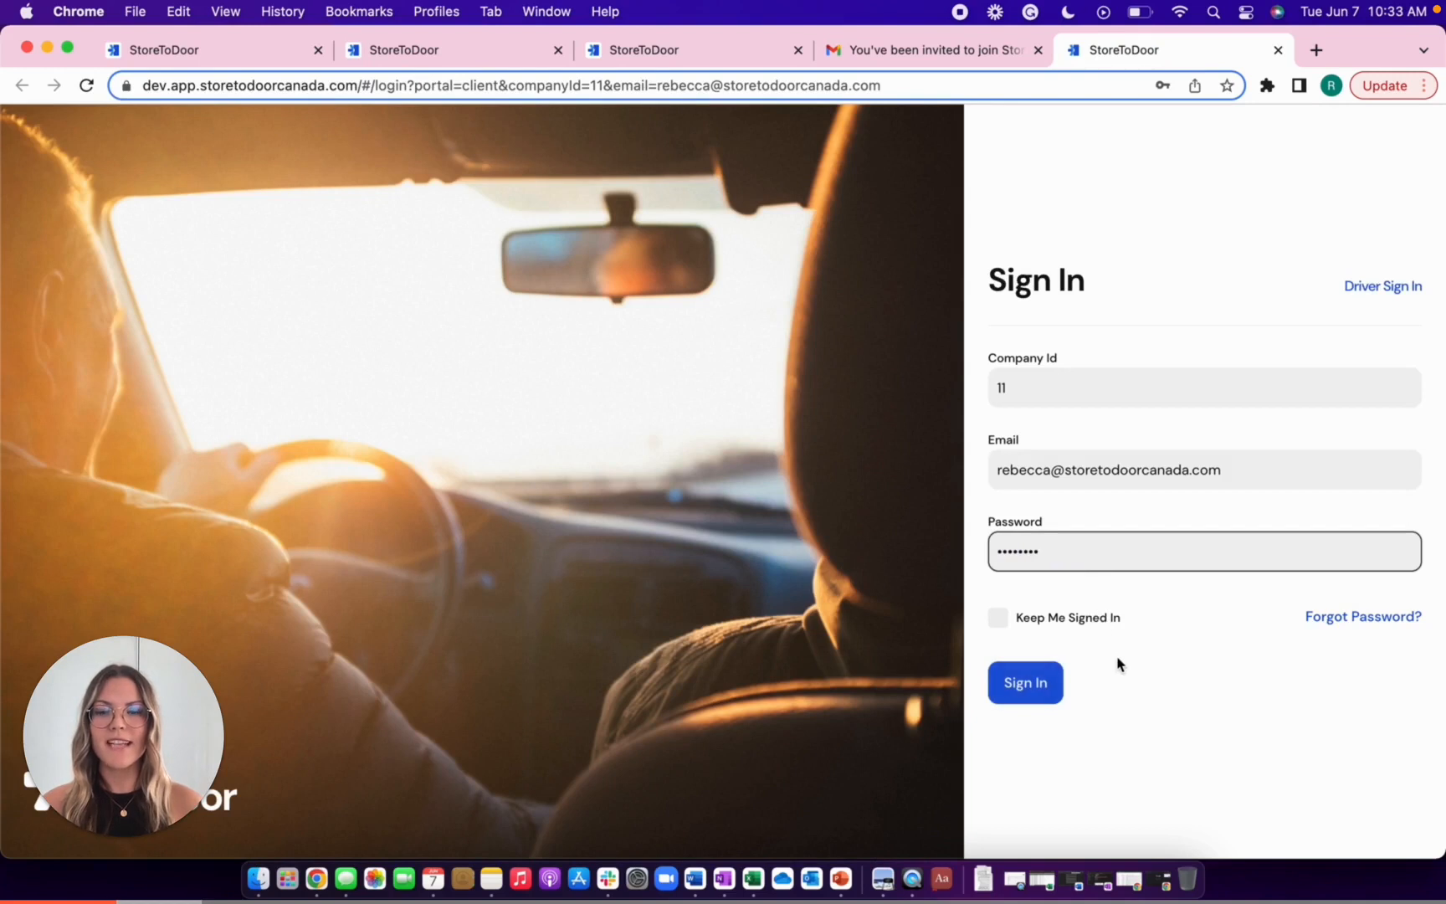
pyautogui.click(1021, 677)
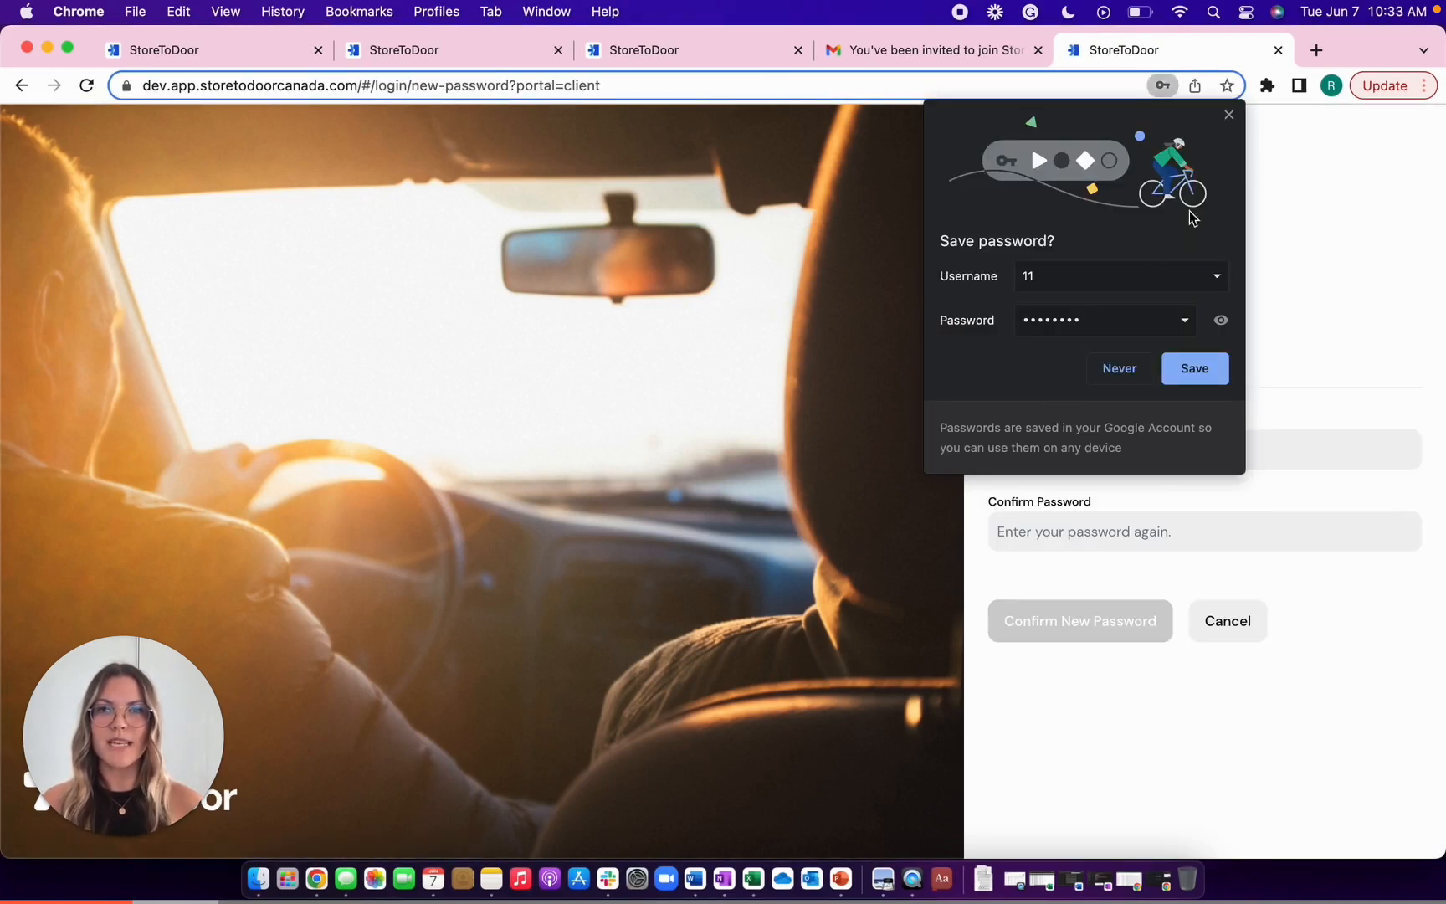
pyautogui.click(1227, 114)
# - Enter and confirm a new account password, then submit it
pyautogui.click(1034, 453)
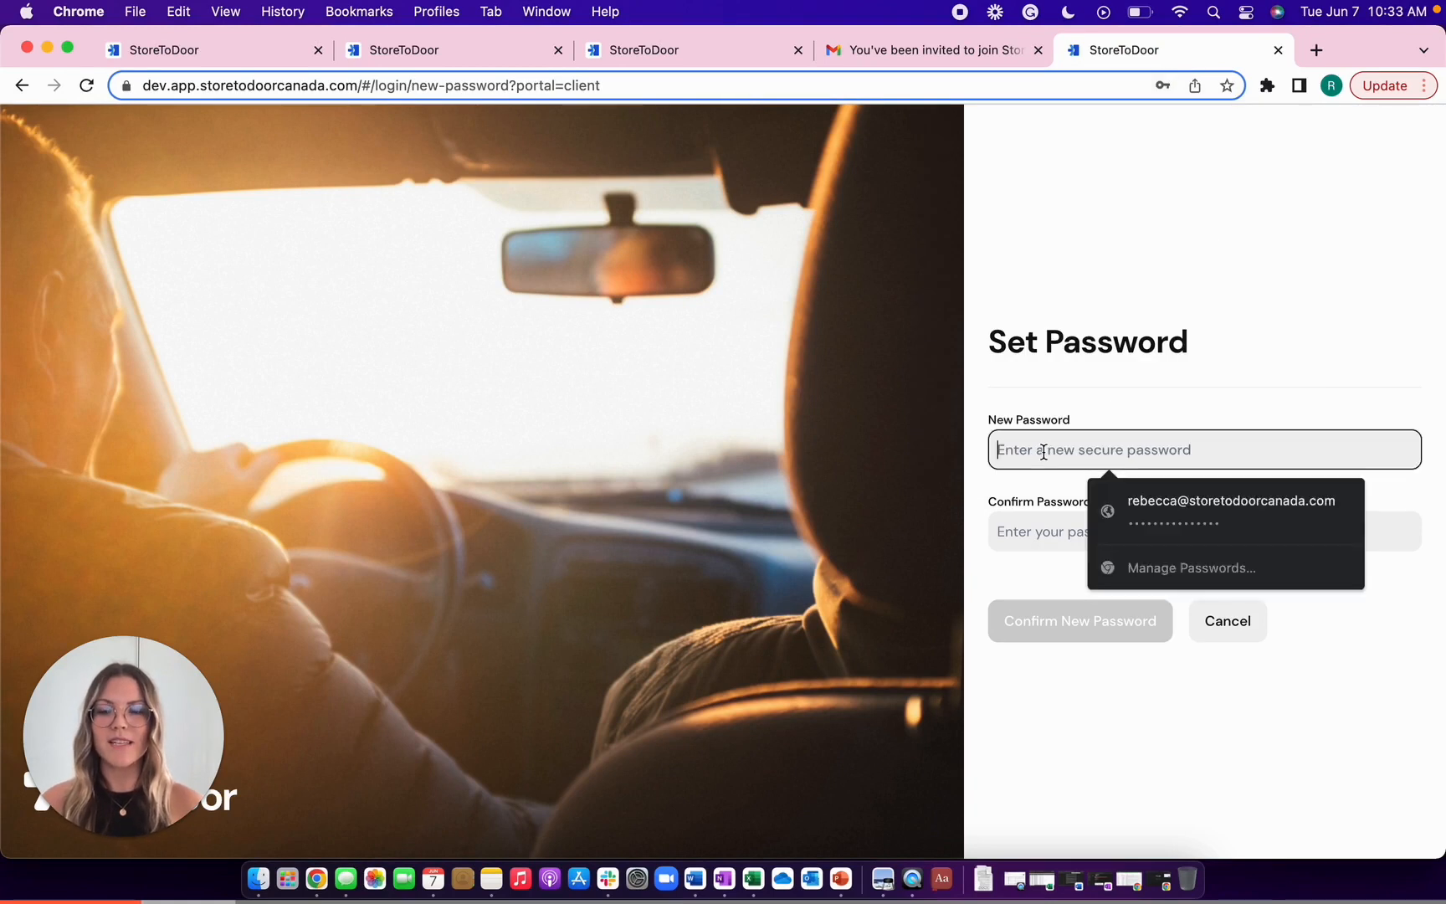
pyautogui.write('S••••••••••••••')
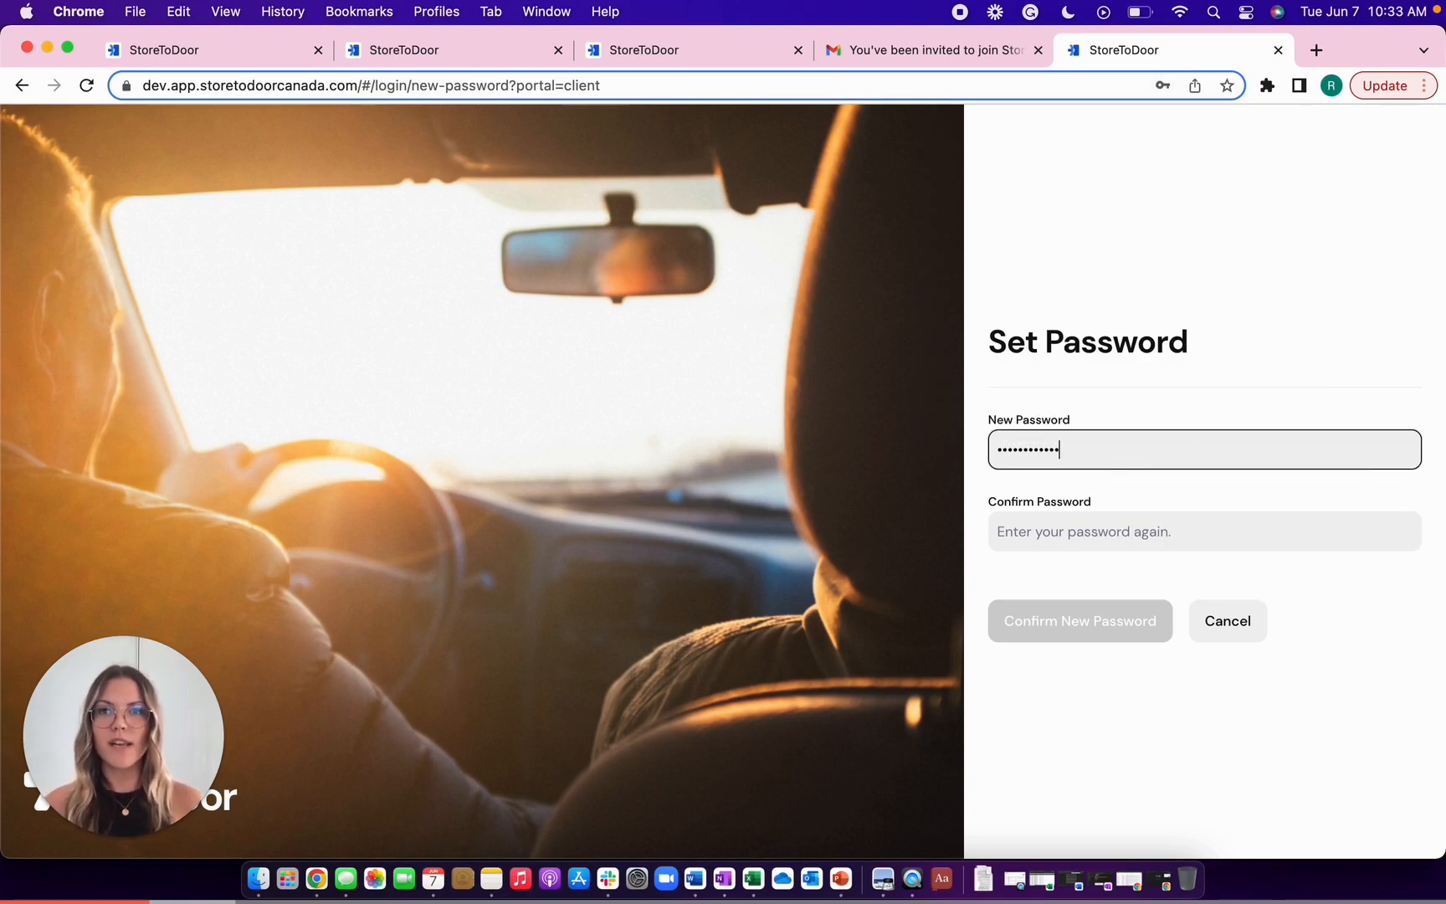
pyautogui.press('Tab')
pyautogui.write('•••••••••••')
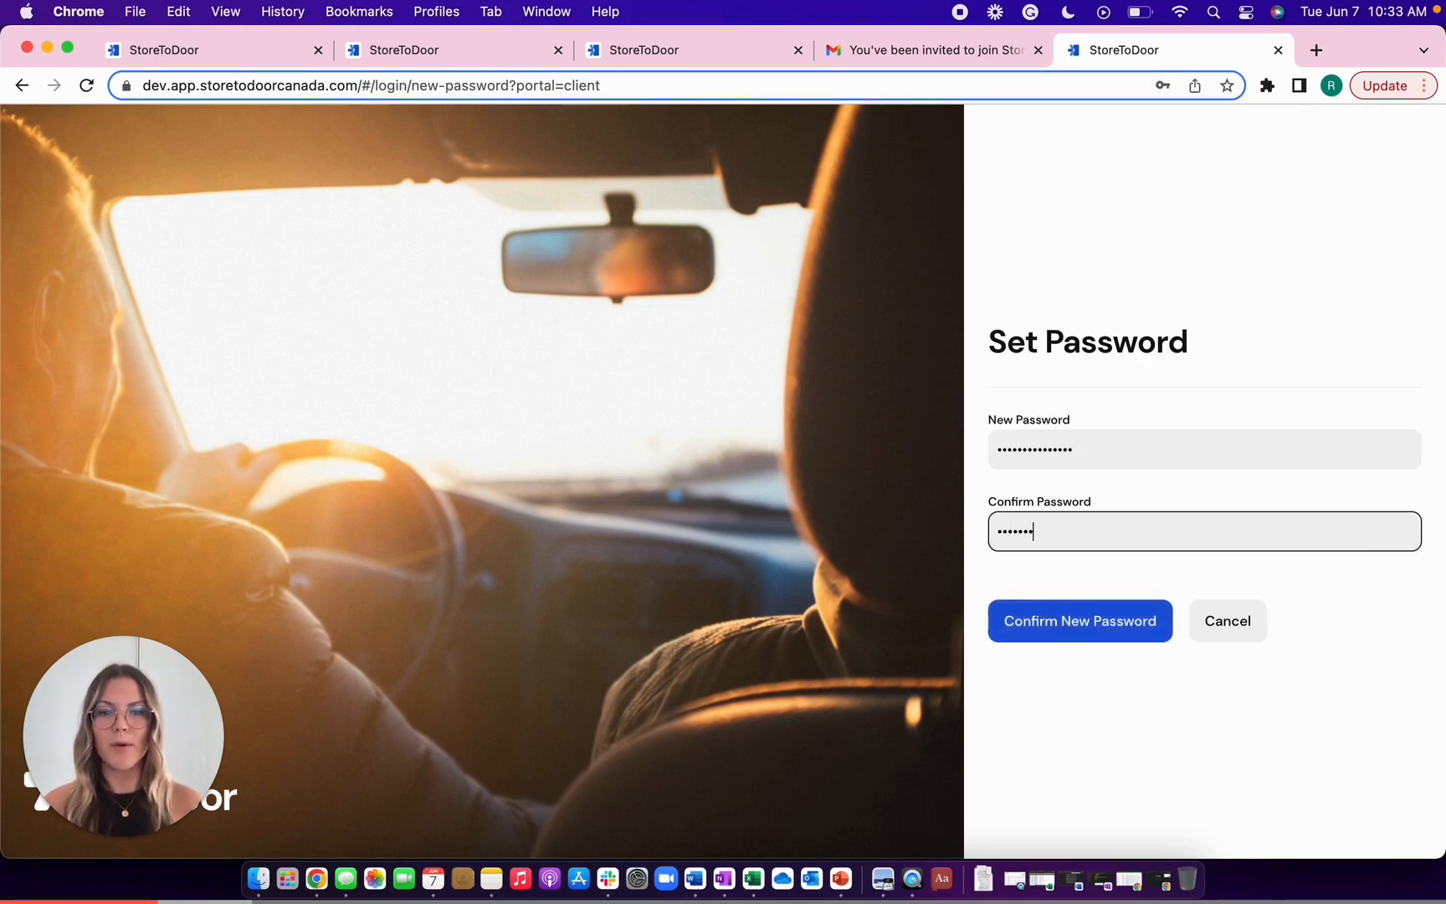
pyautogui.click(1065, 620)
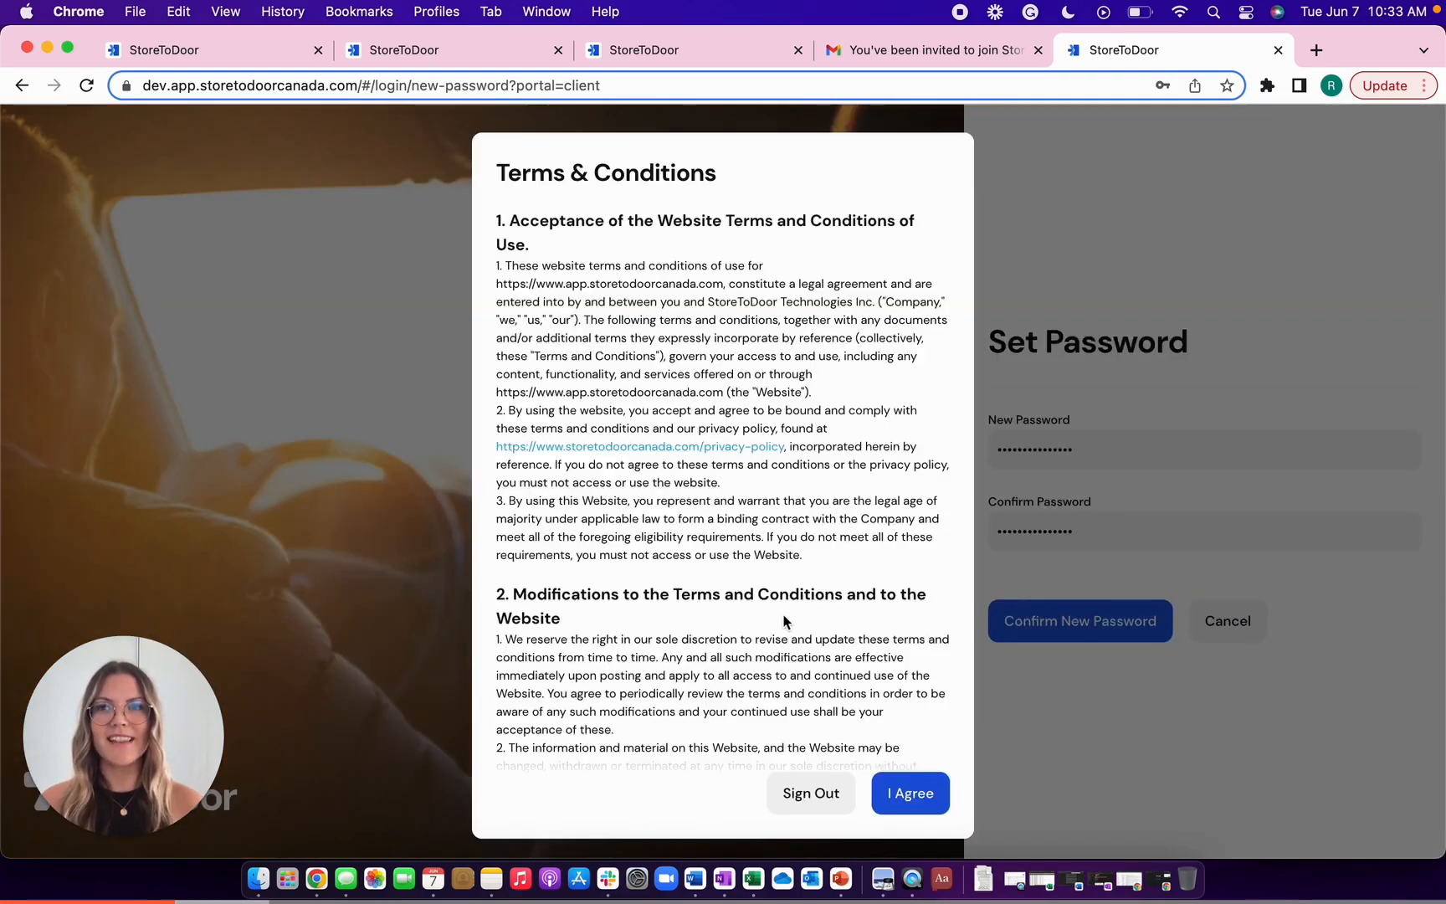
# - Agree to the Terms & Conditions and the Privacy Policy, then go to Create Orders
pyautogui.scroll(-15, 828, 624)
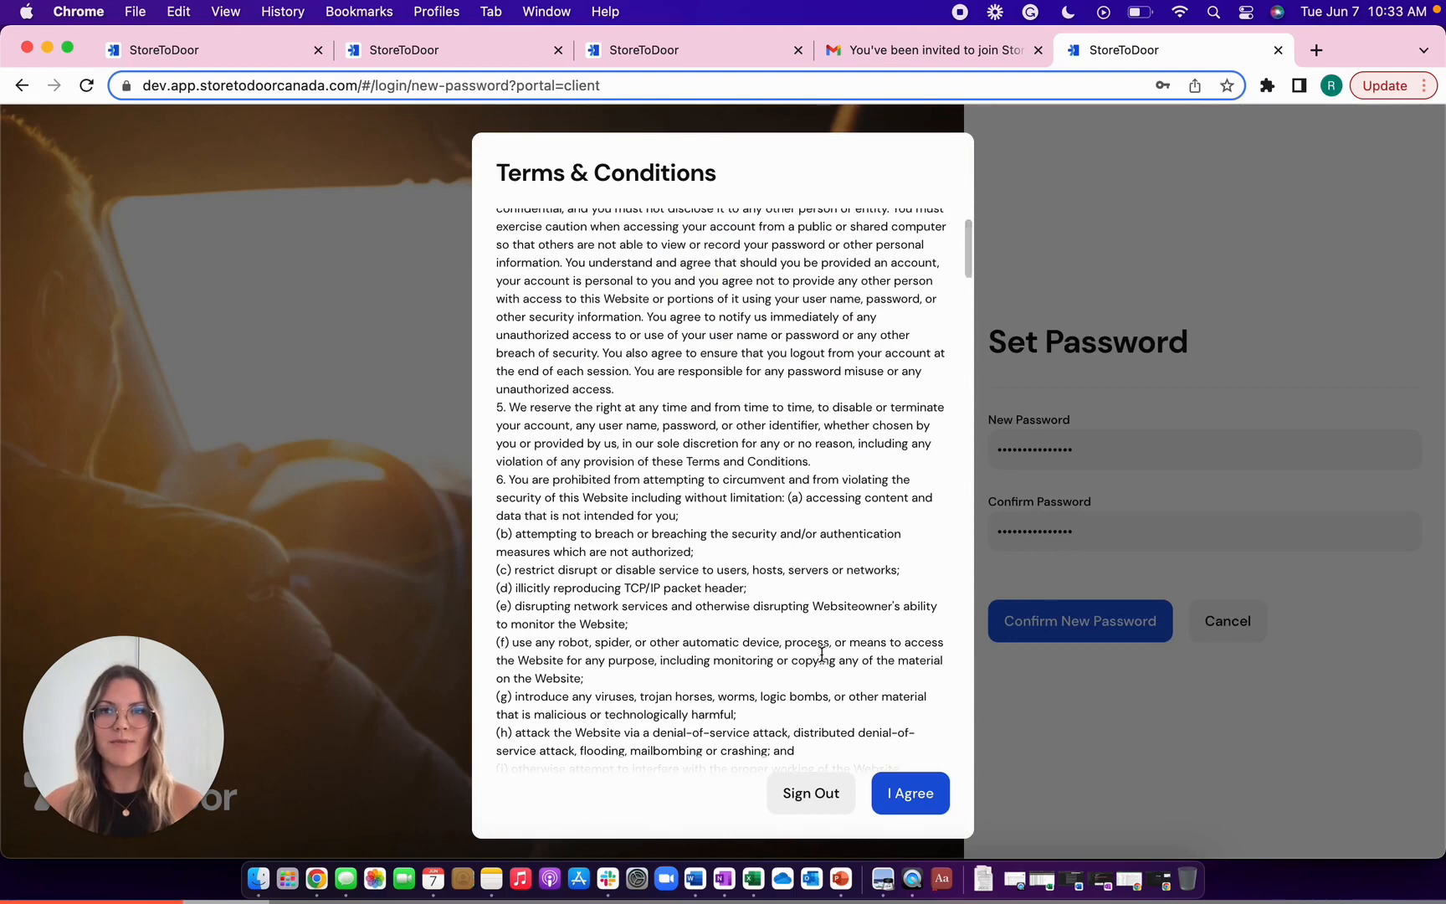
pyautogui.click(937, 798)
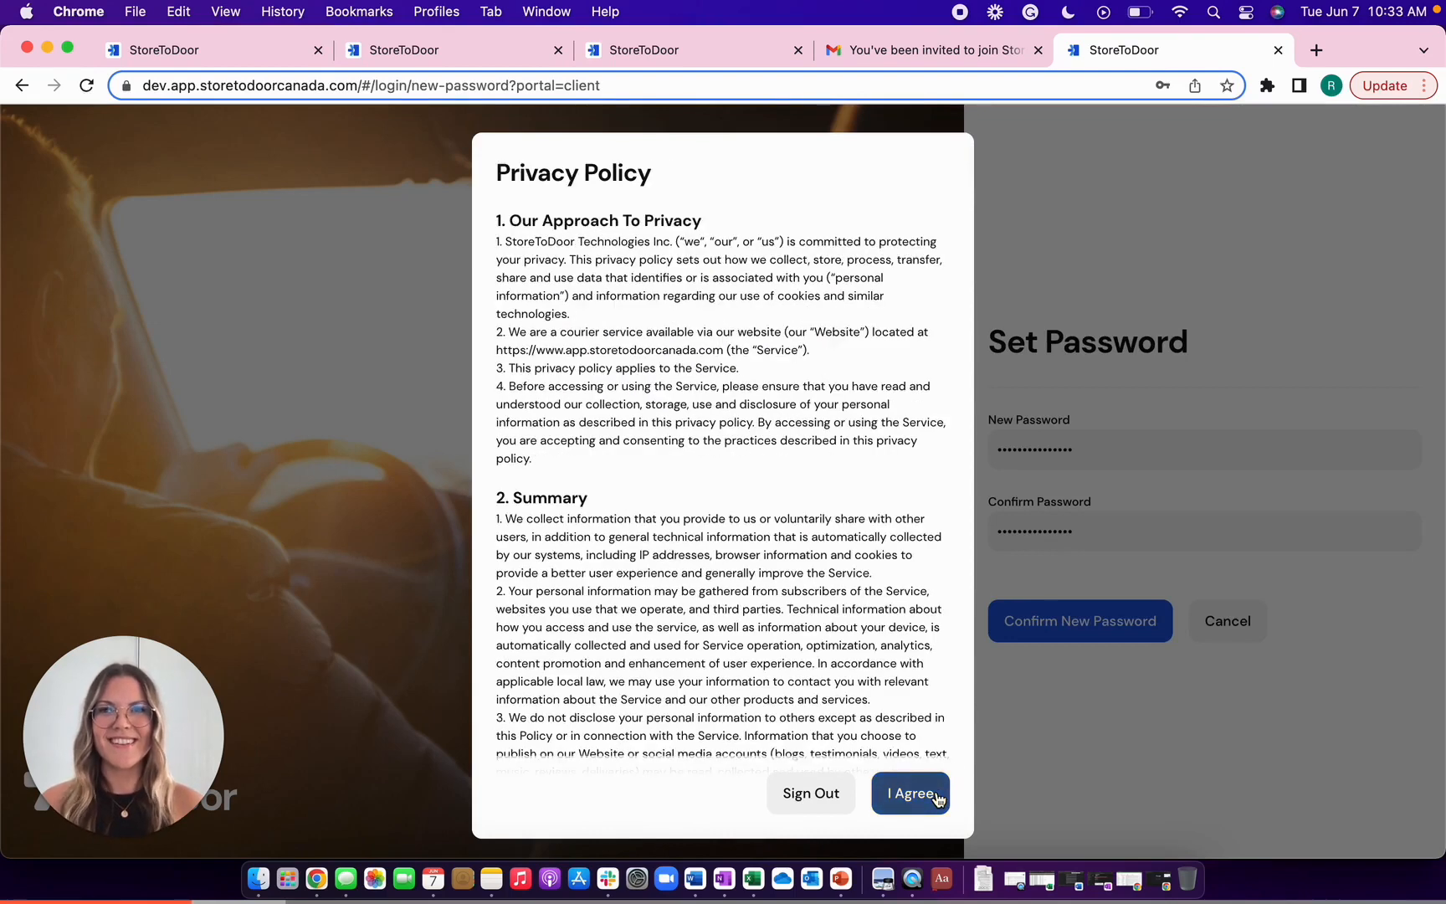
pyautogui.click(936, 798)
pyautogui.click(659, 58)
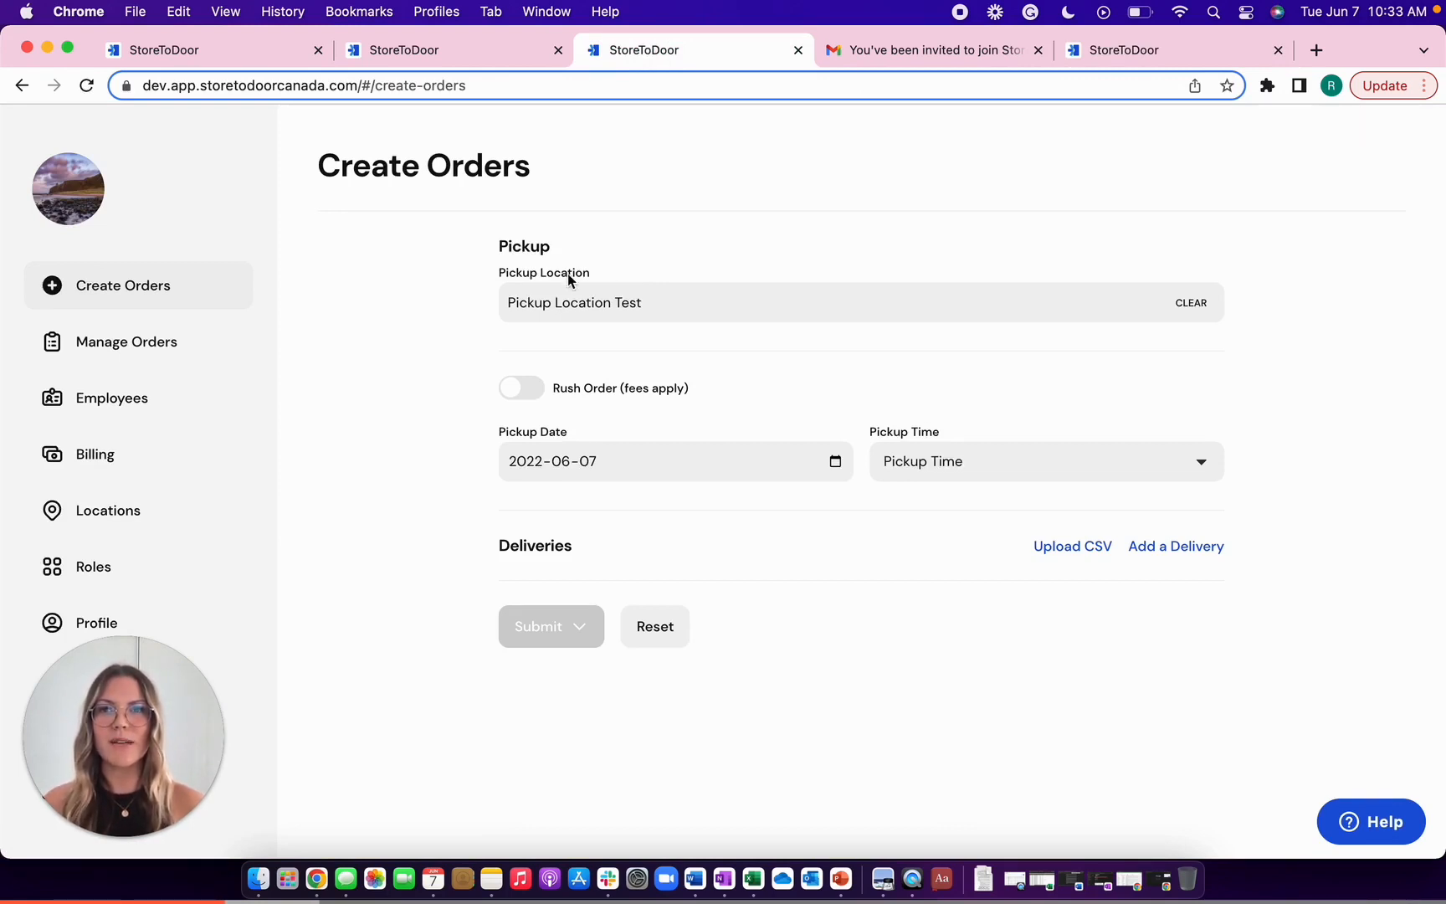
# - Keep the pickup location and 2022-06-07 date, choose the 4:00pm - 5:00pm window, and start a delivery
pyautogui.click(603, 306)
pyautogui.click(699, 248)
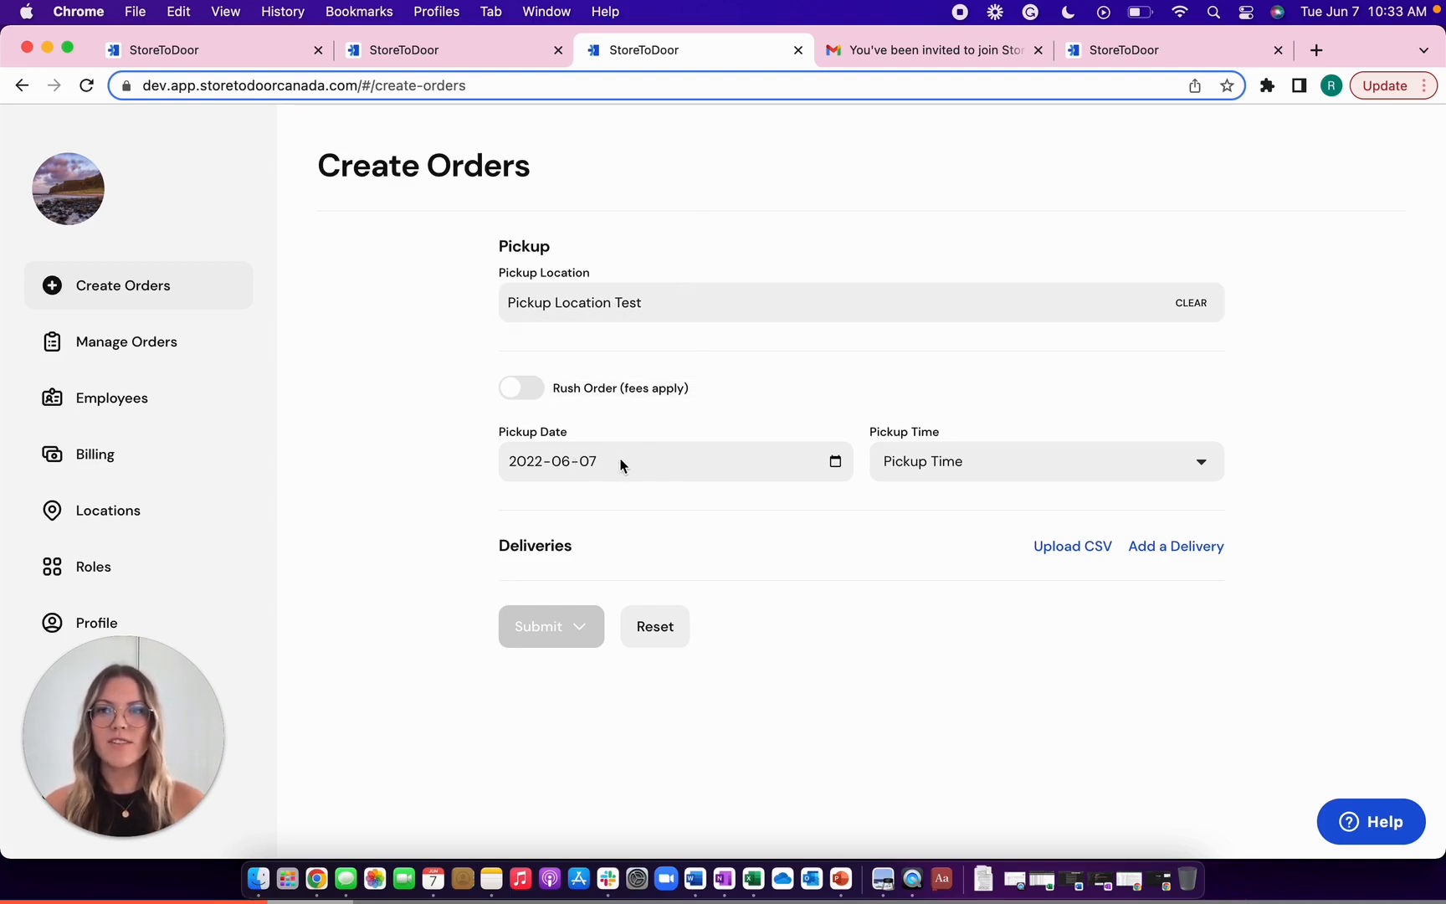
pyautogui.click(834, 463)
pyautogui.click(916, 507)
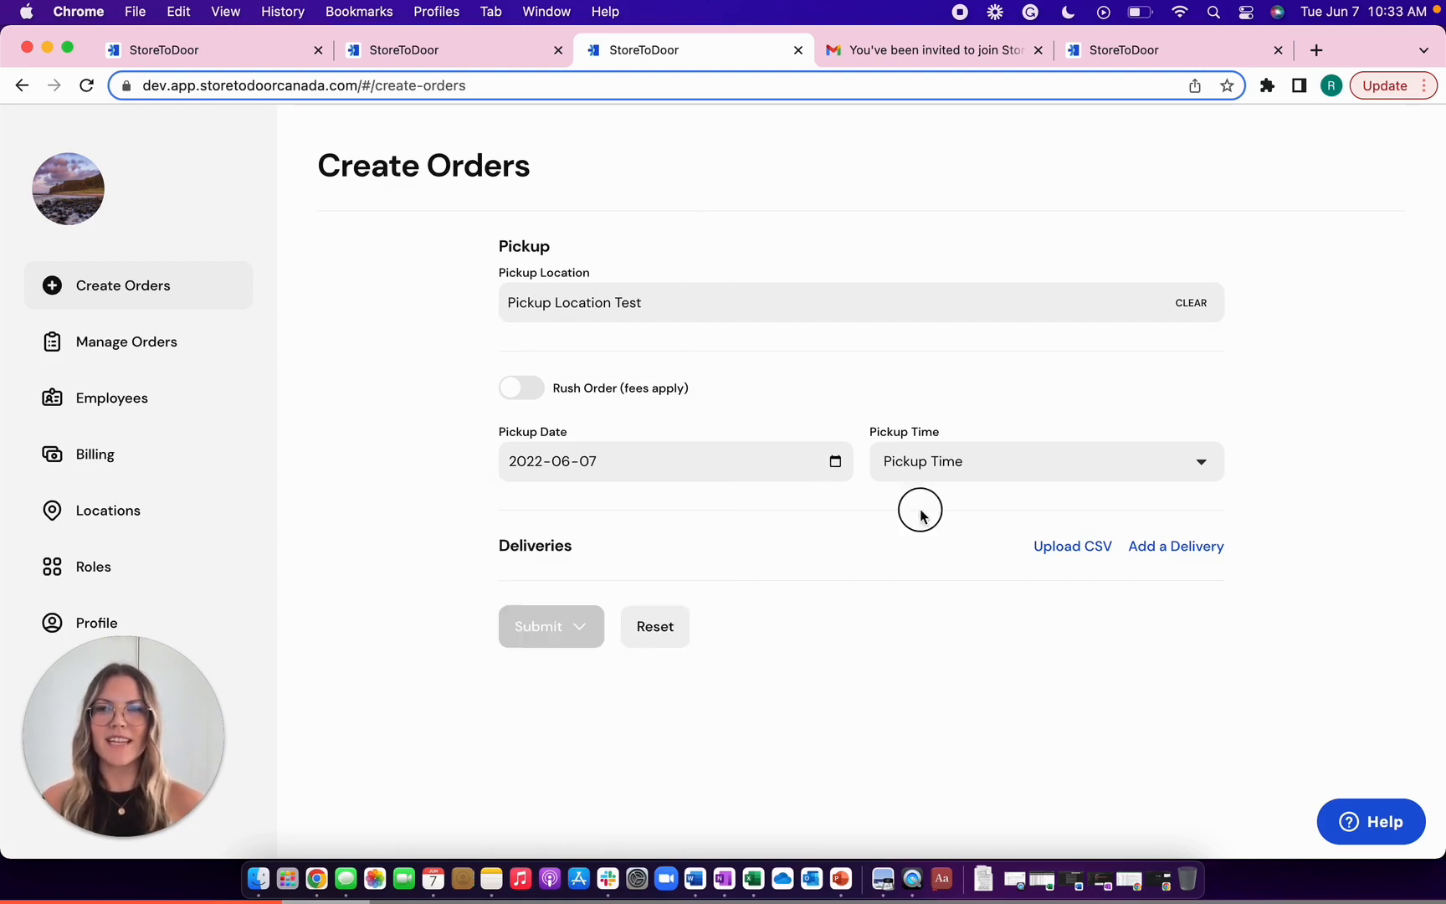
pyautogui.click(955, 467)
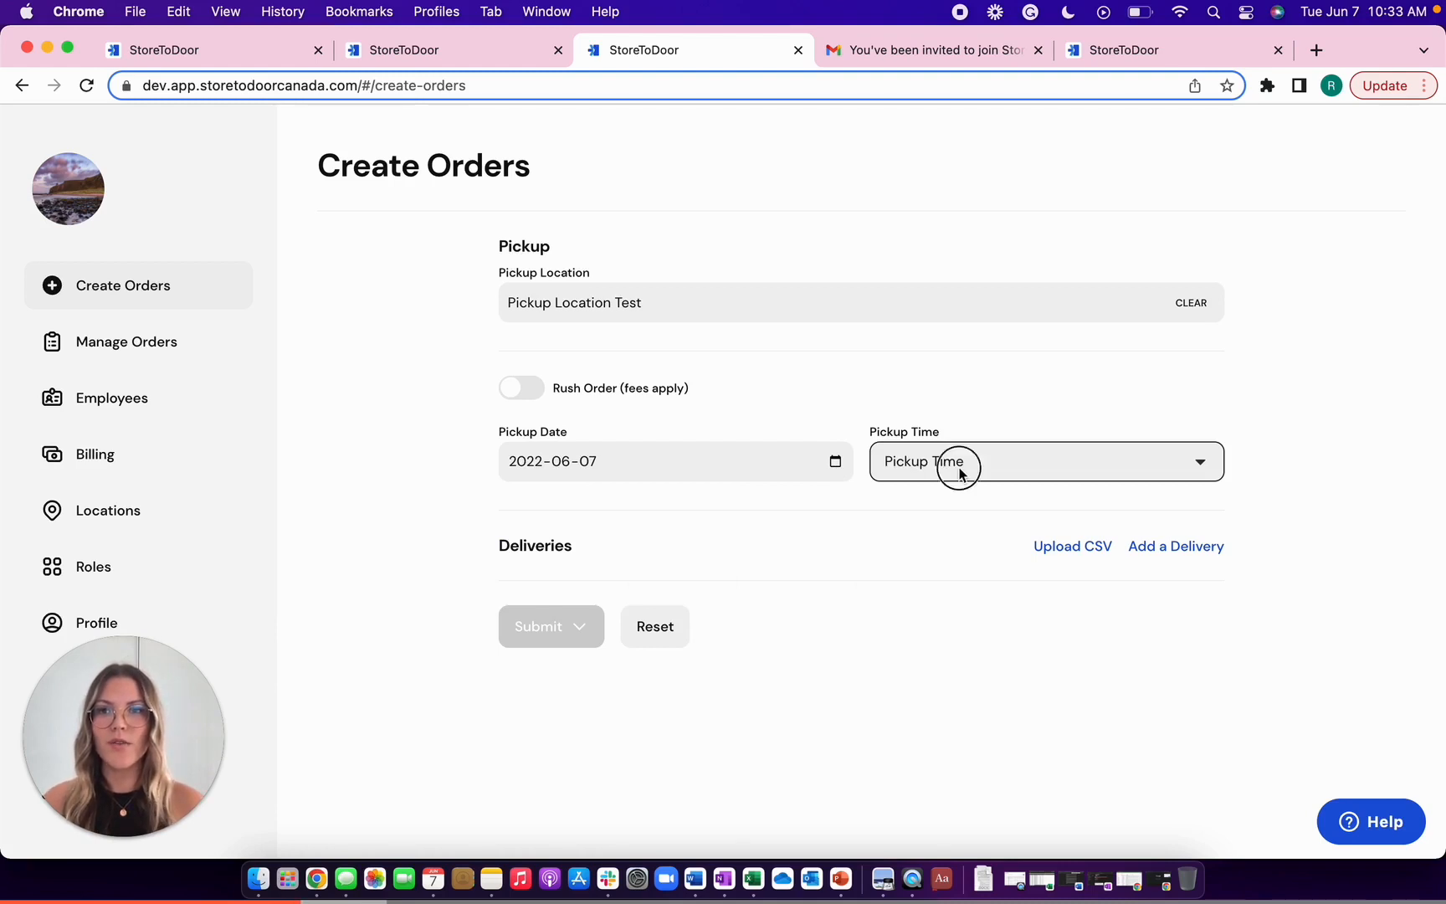
pyautogui.click(952, 485)
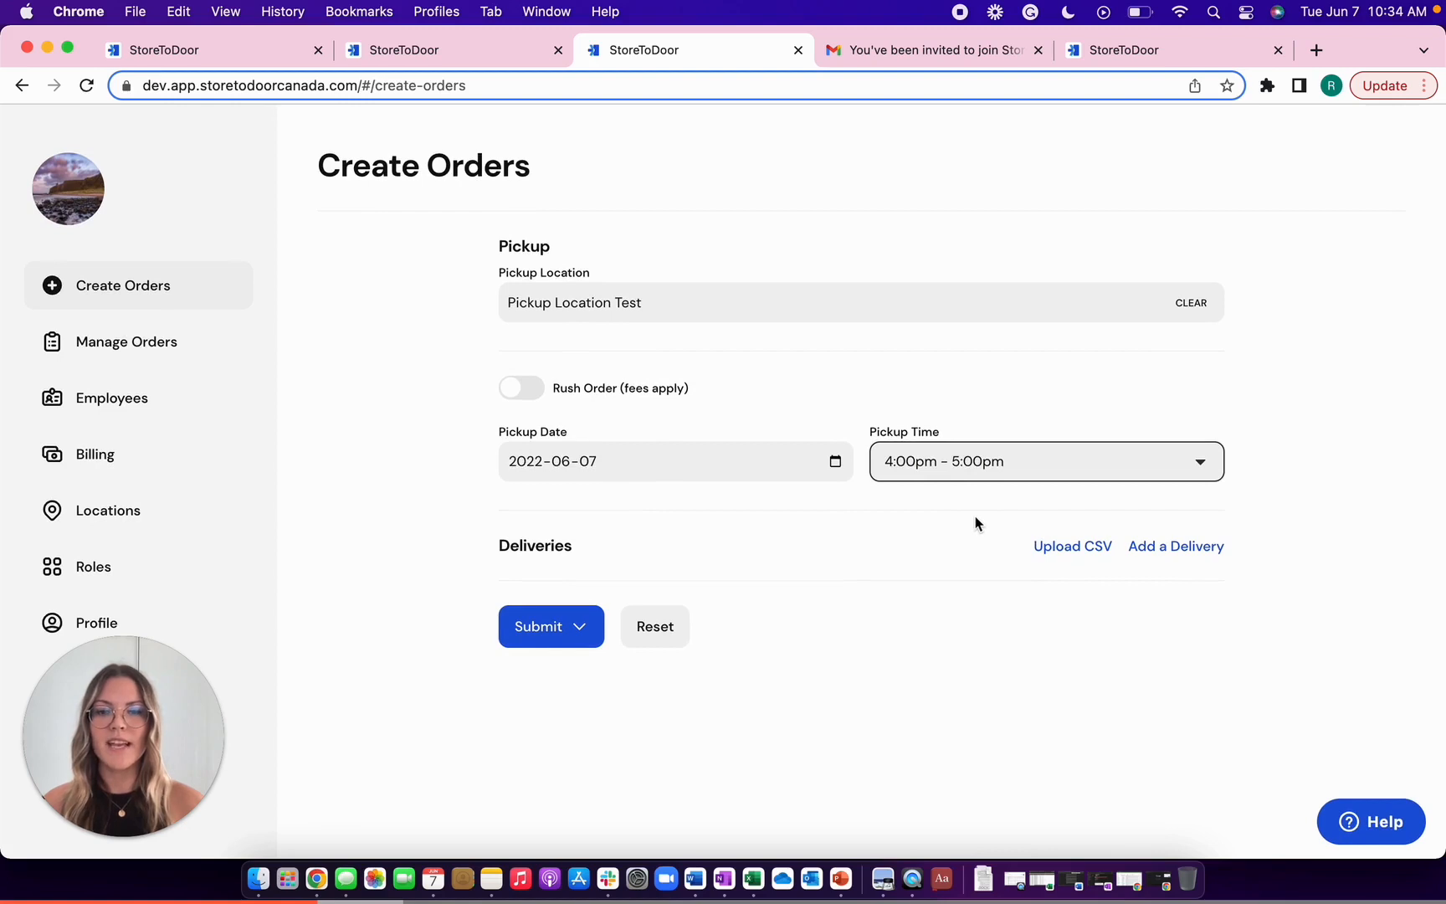
pyautogui.click(1174, 547)
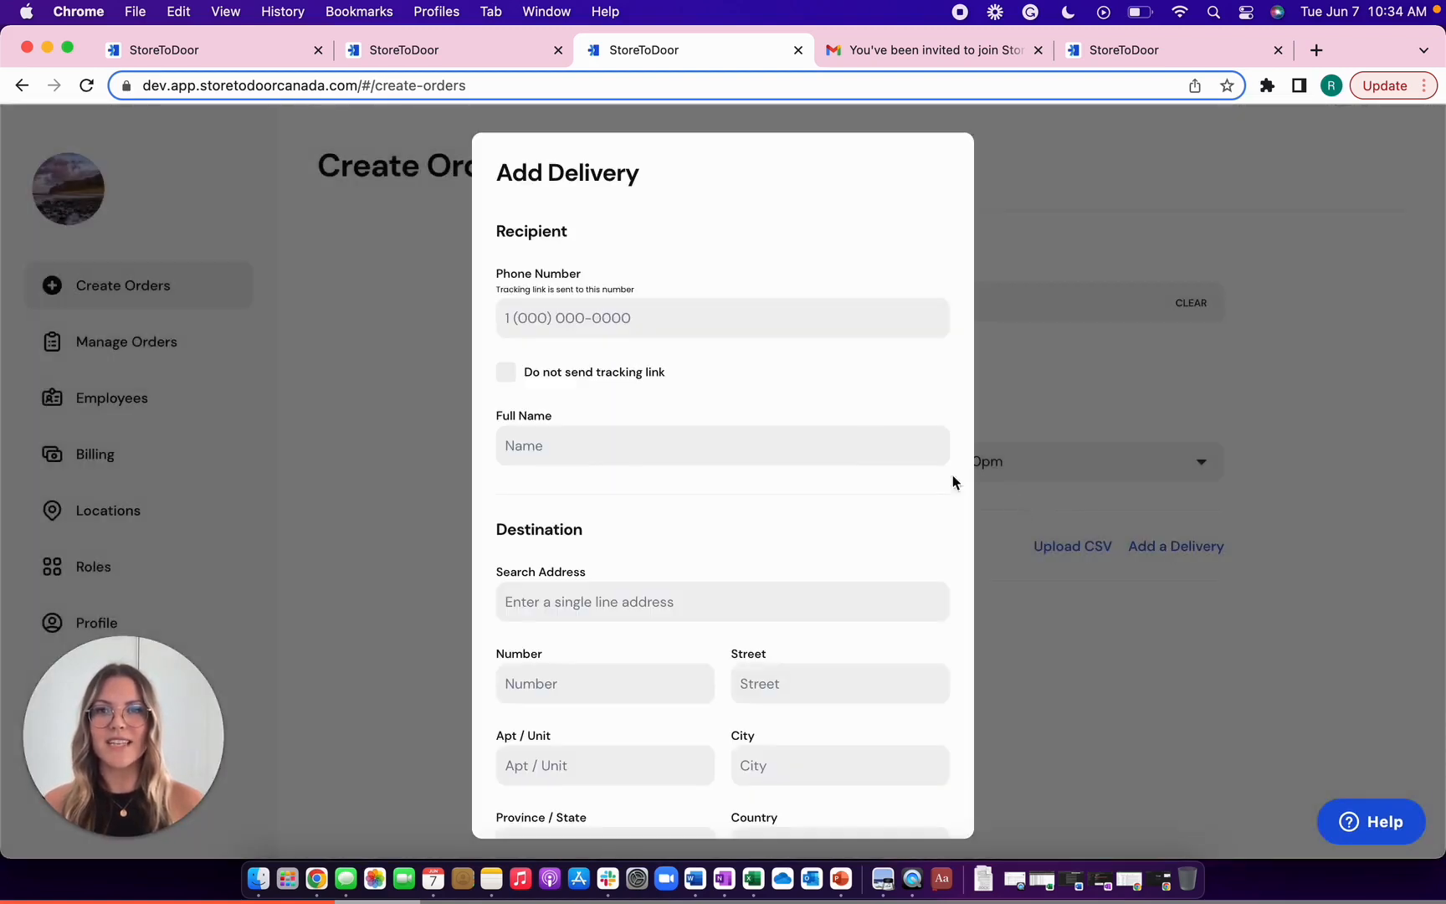
# - Enter the recipient's phone number and full name
pyautogui.click(566, 308)
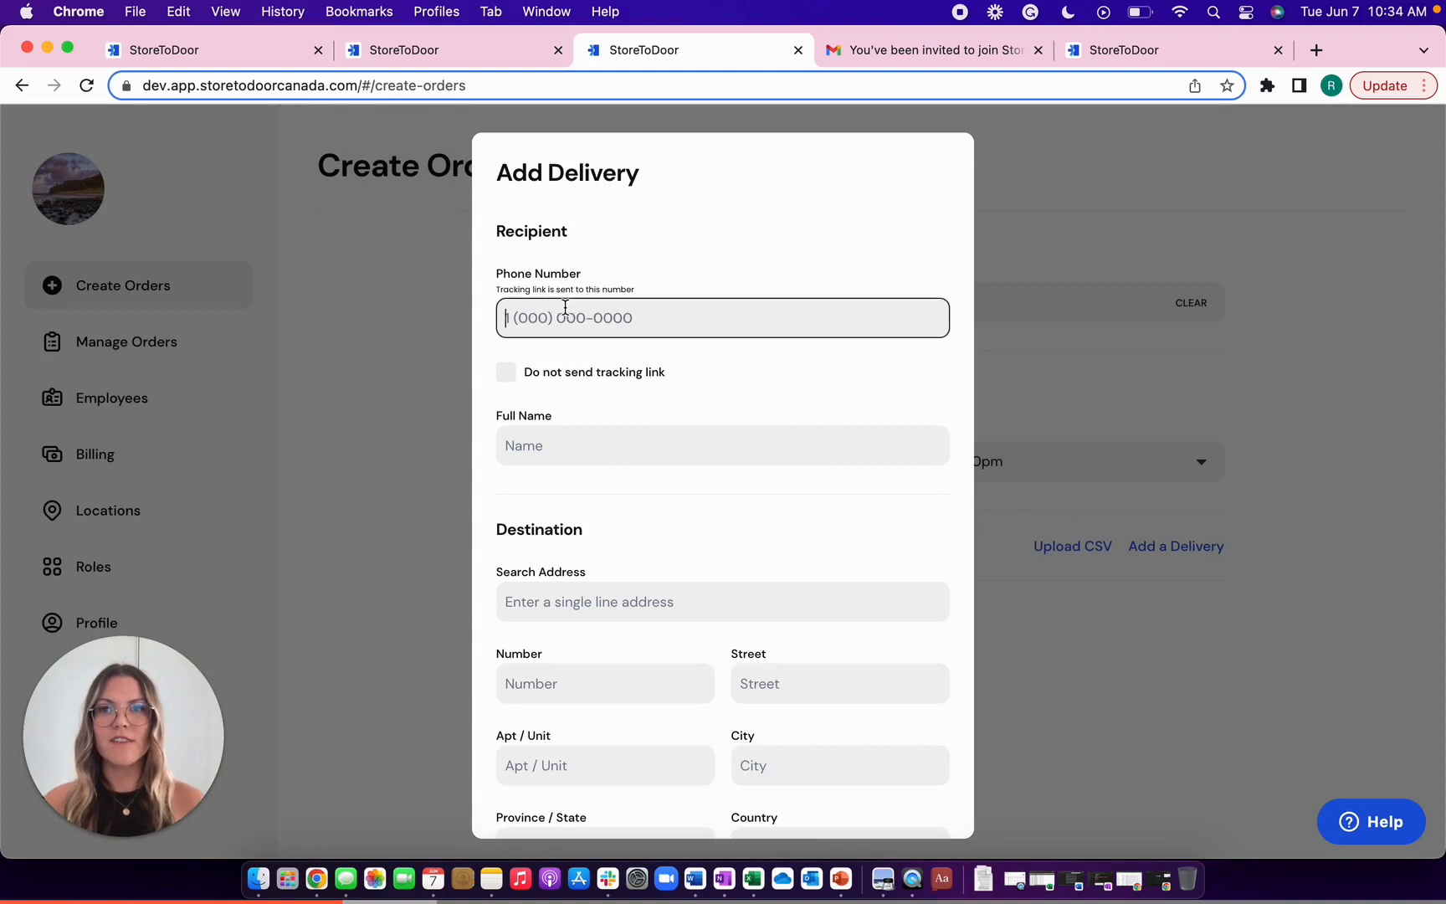
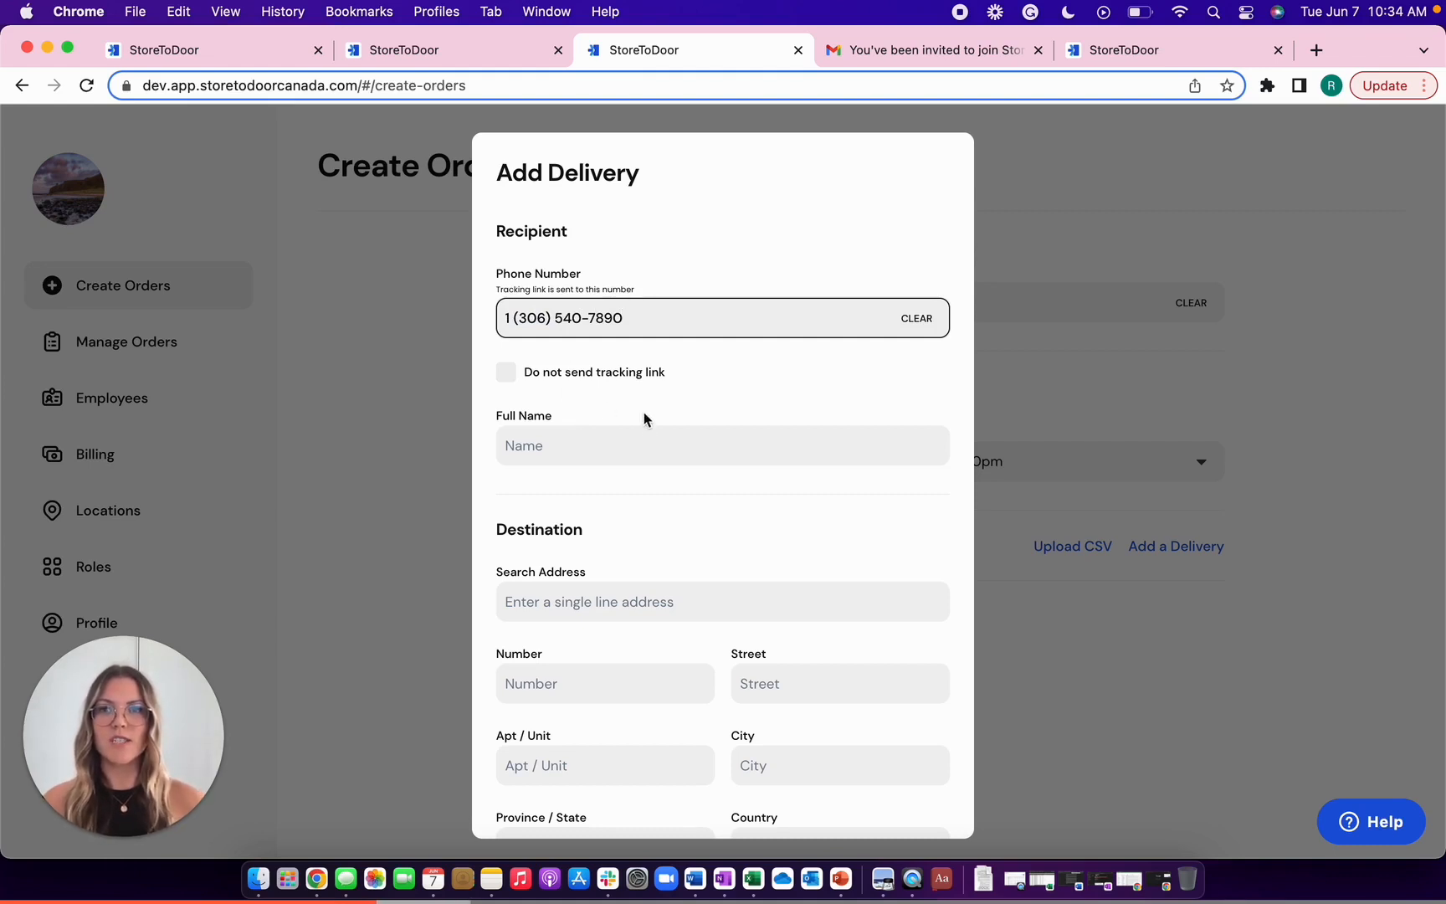
pyautogui.click(603, 445)
pyautogui.write('Rebecca Test')
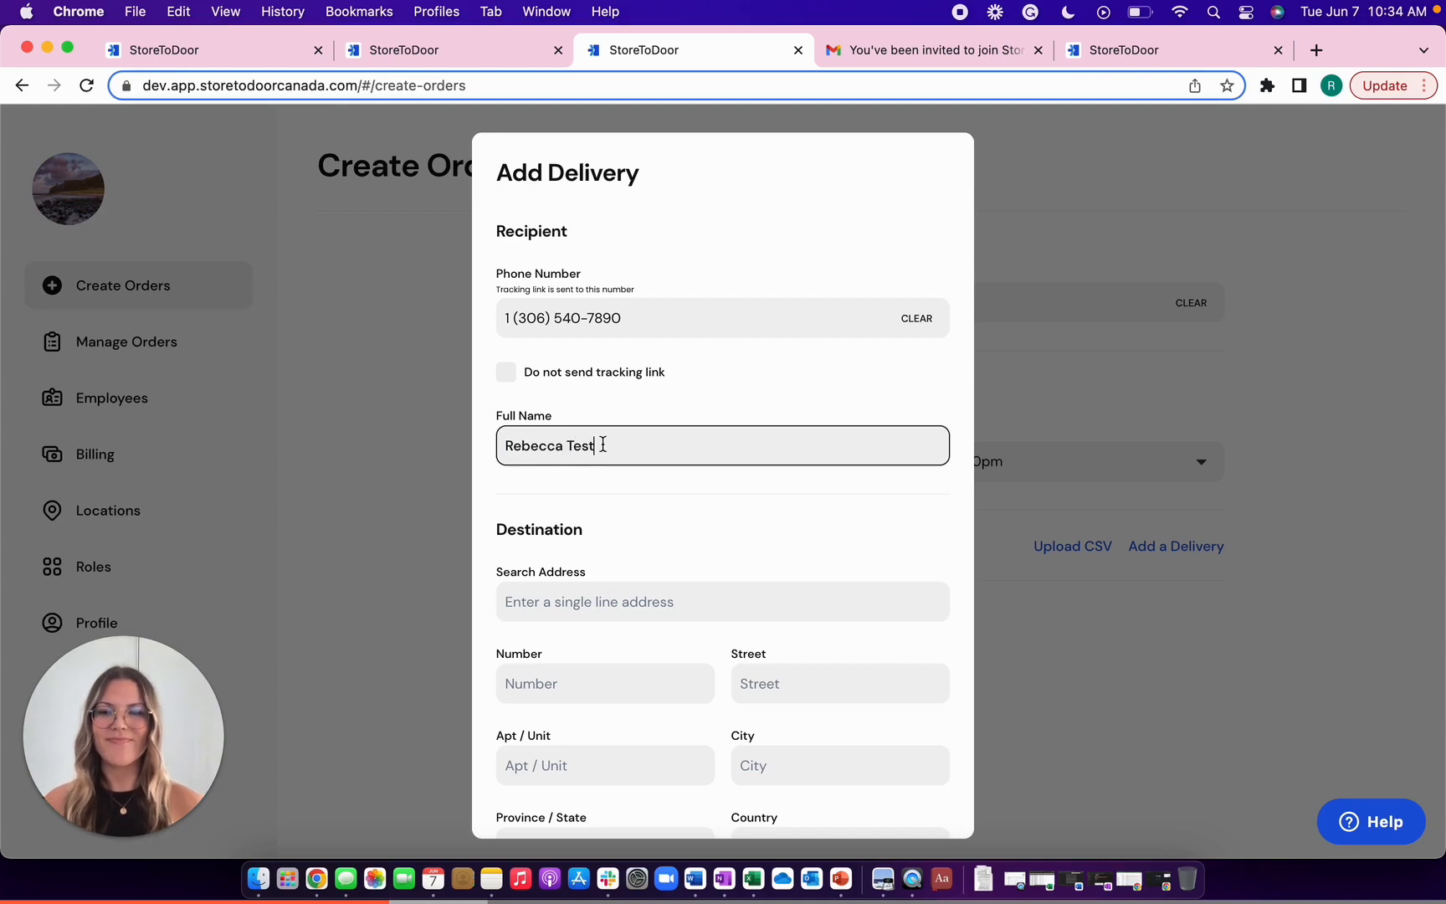
# - Choose the recipient's Canadian delivery address from suggestions and add unit number 200
pyautogui.scroll(-5, 603, 445)
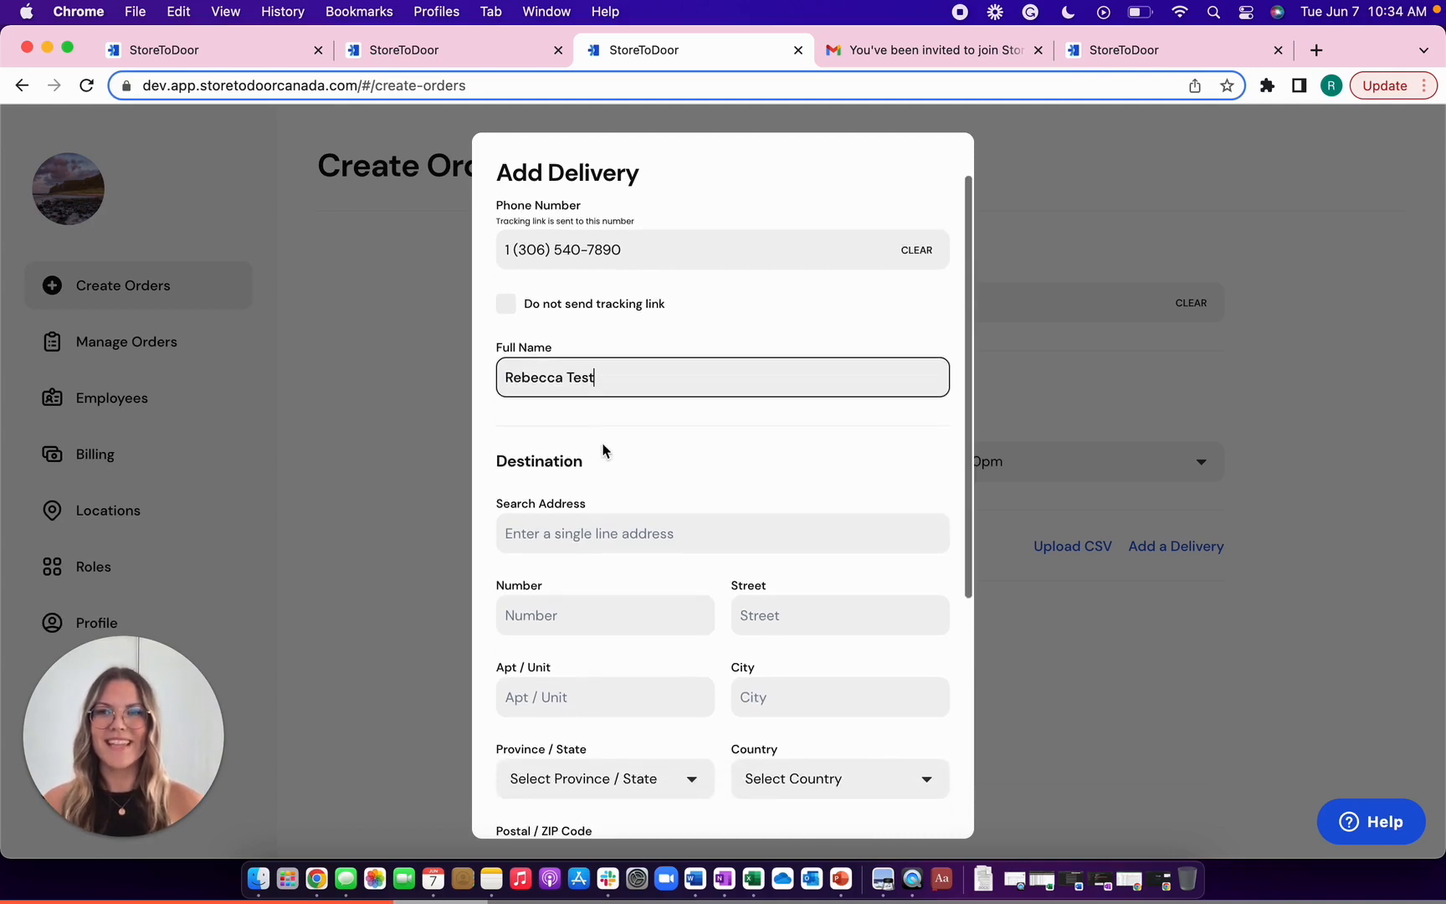
pyautogui.click(576, 431)
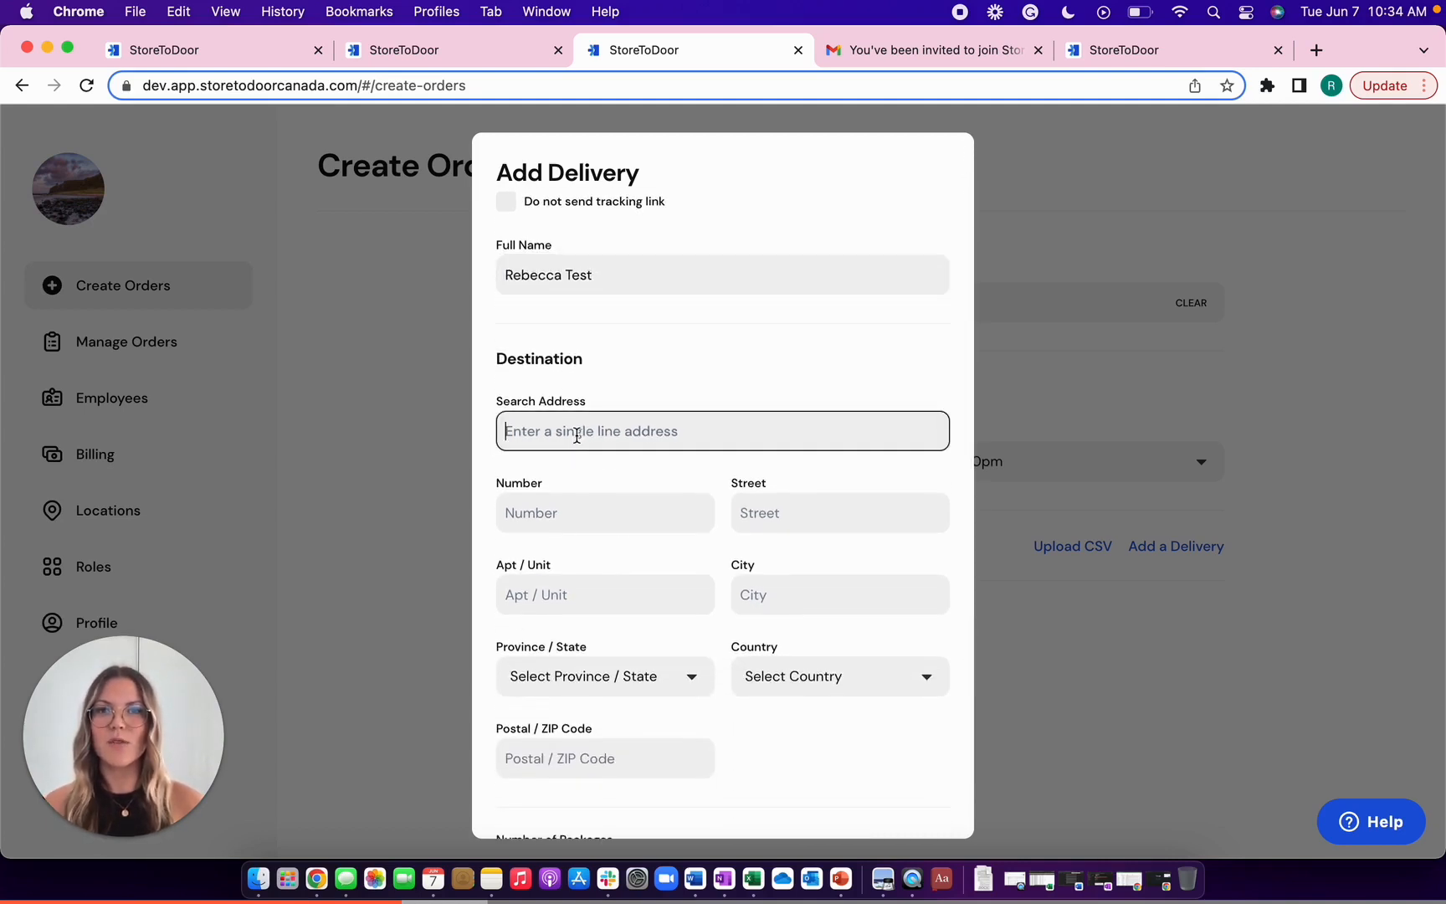
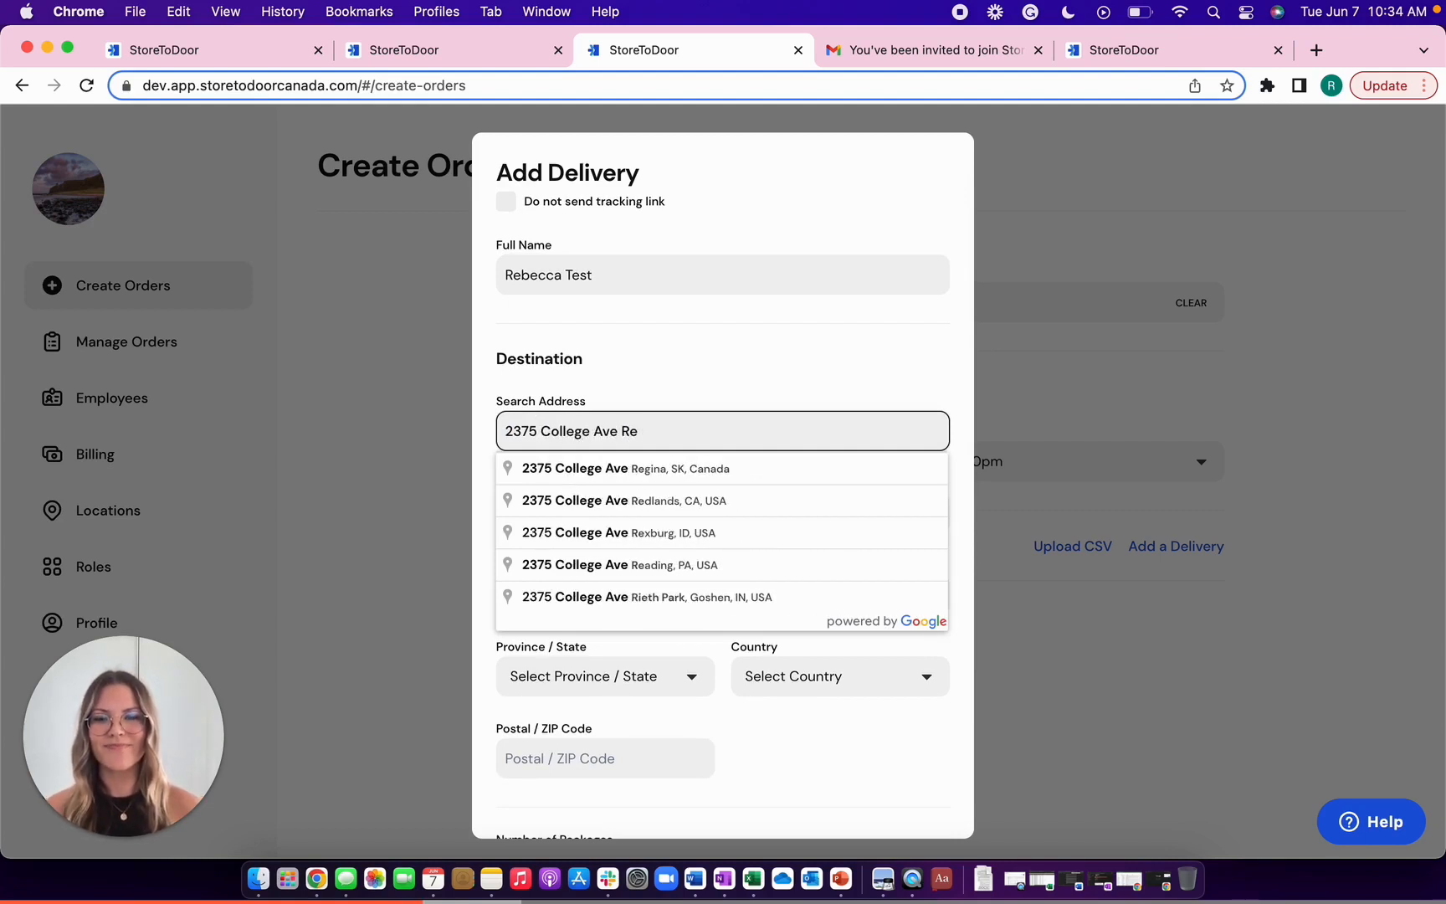
pyautogui.click(607, 468)
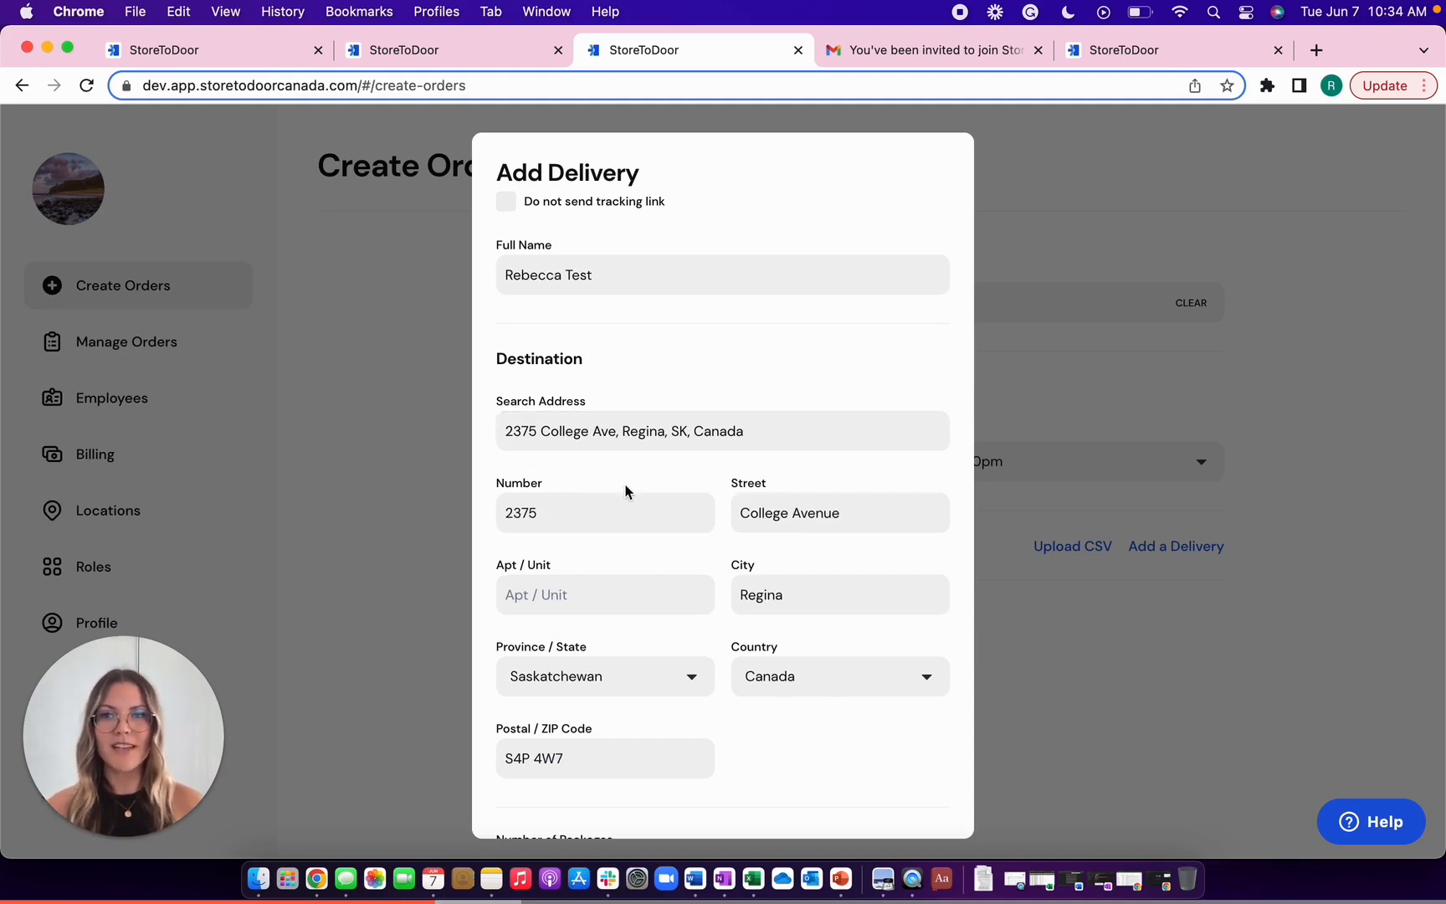
pyautogui.scroll(-2, 626, 491)
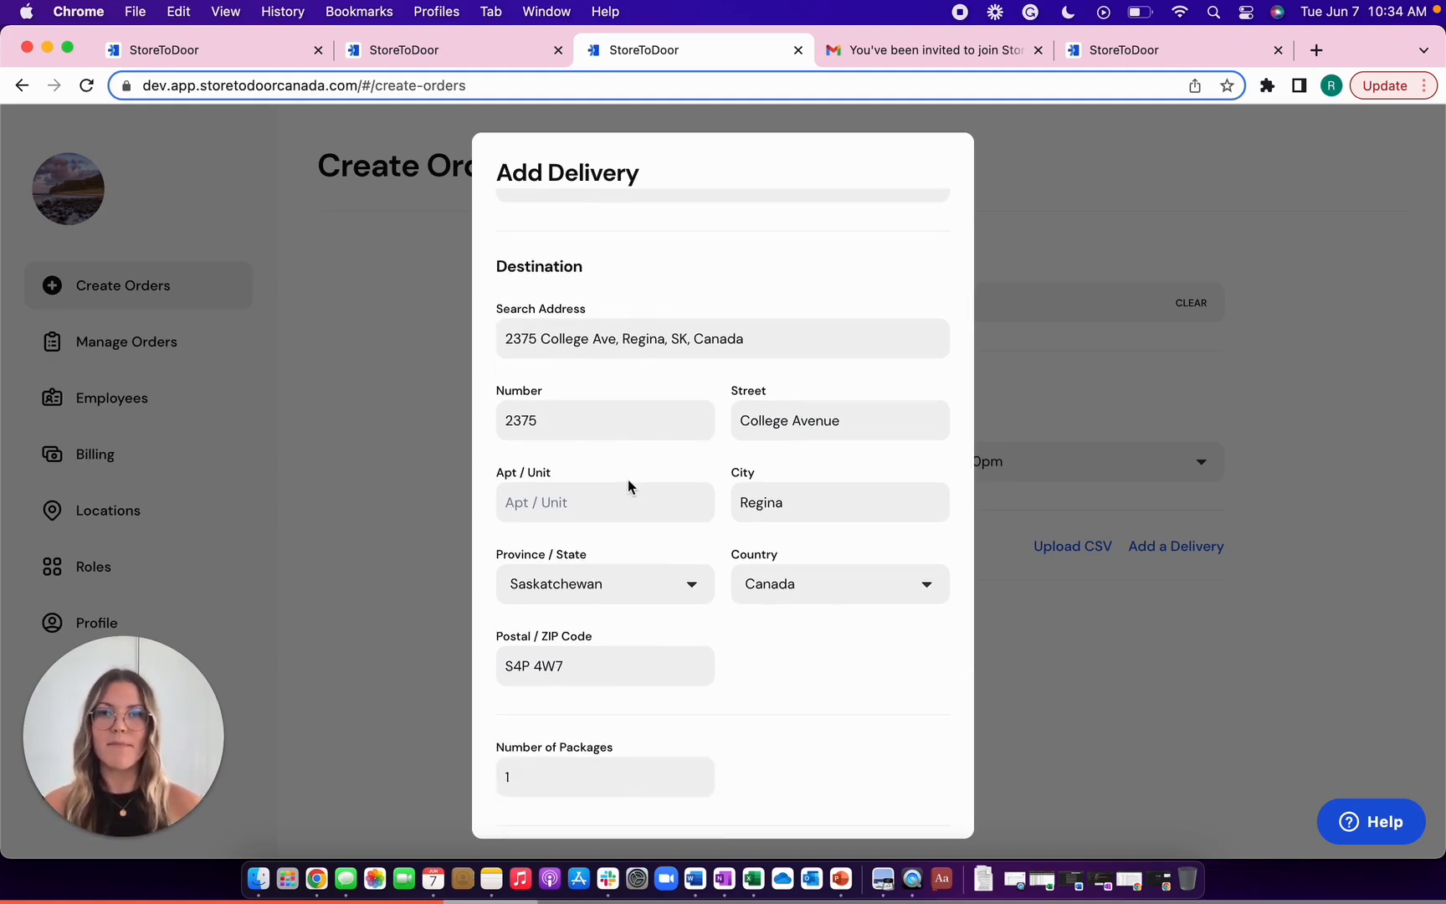
pyautogui.scroll(-1, 629, 478)
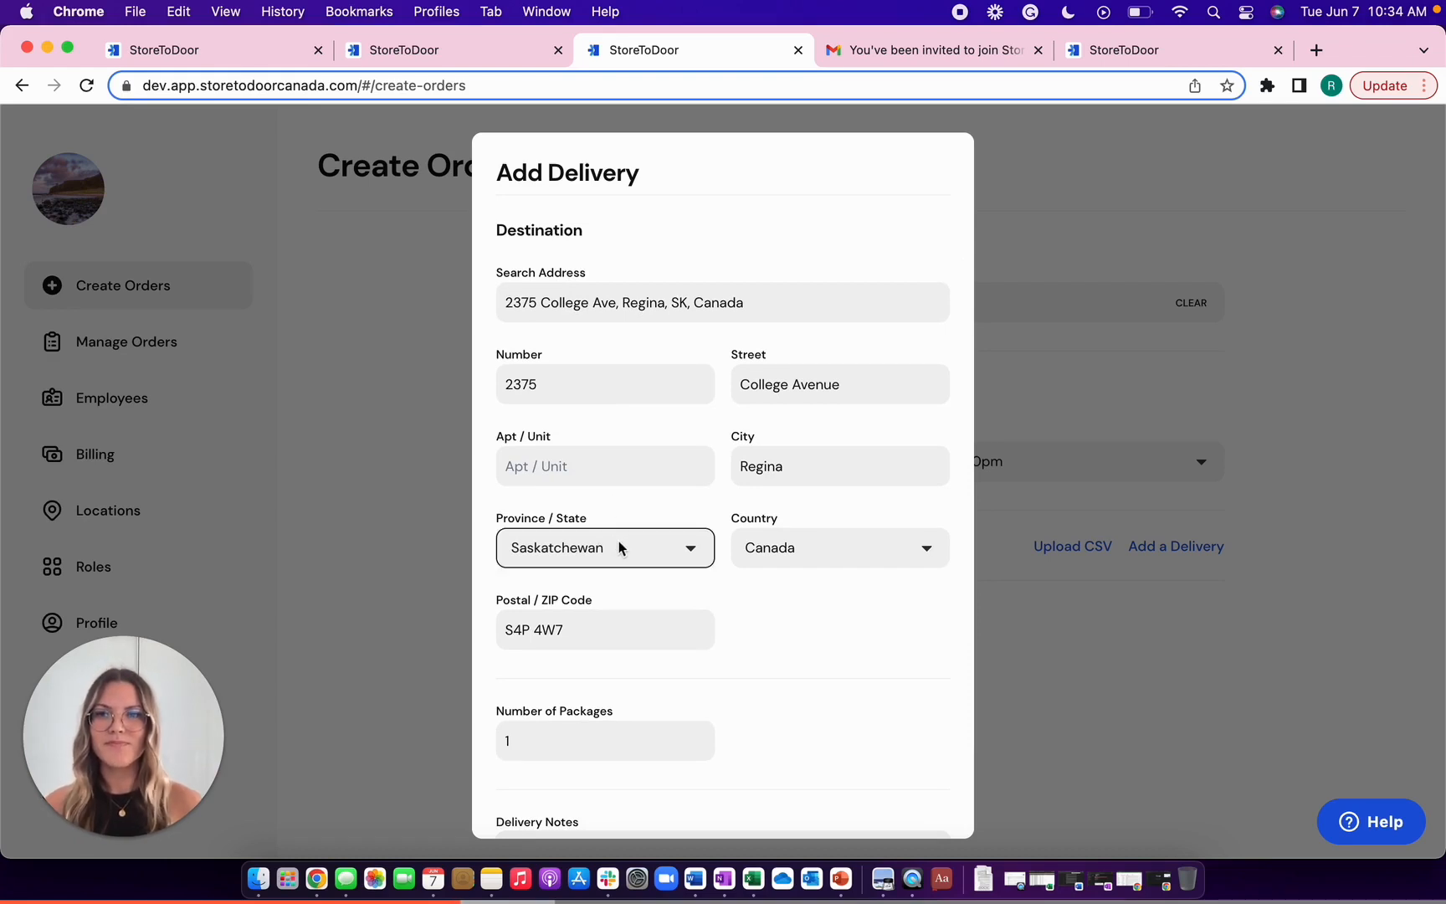
pyautogui.click(567, 473)
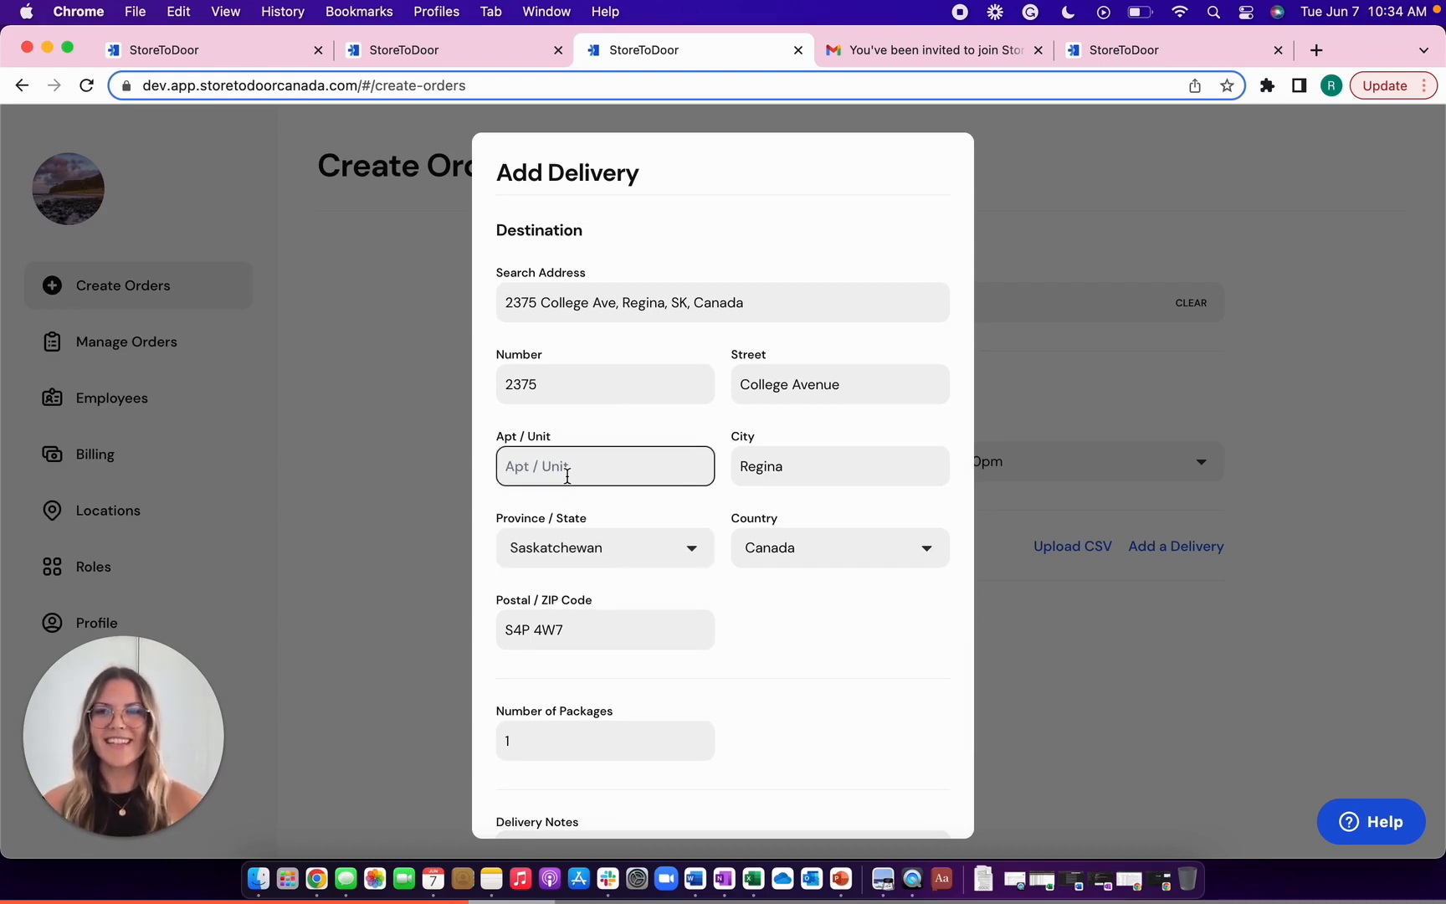
pyautogui.write('200')
pyautogui.scroll(-5, 565, 475)
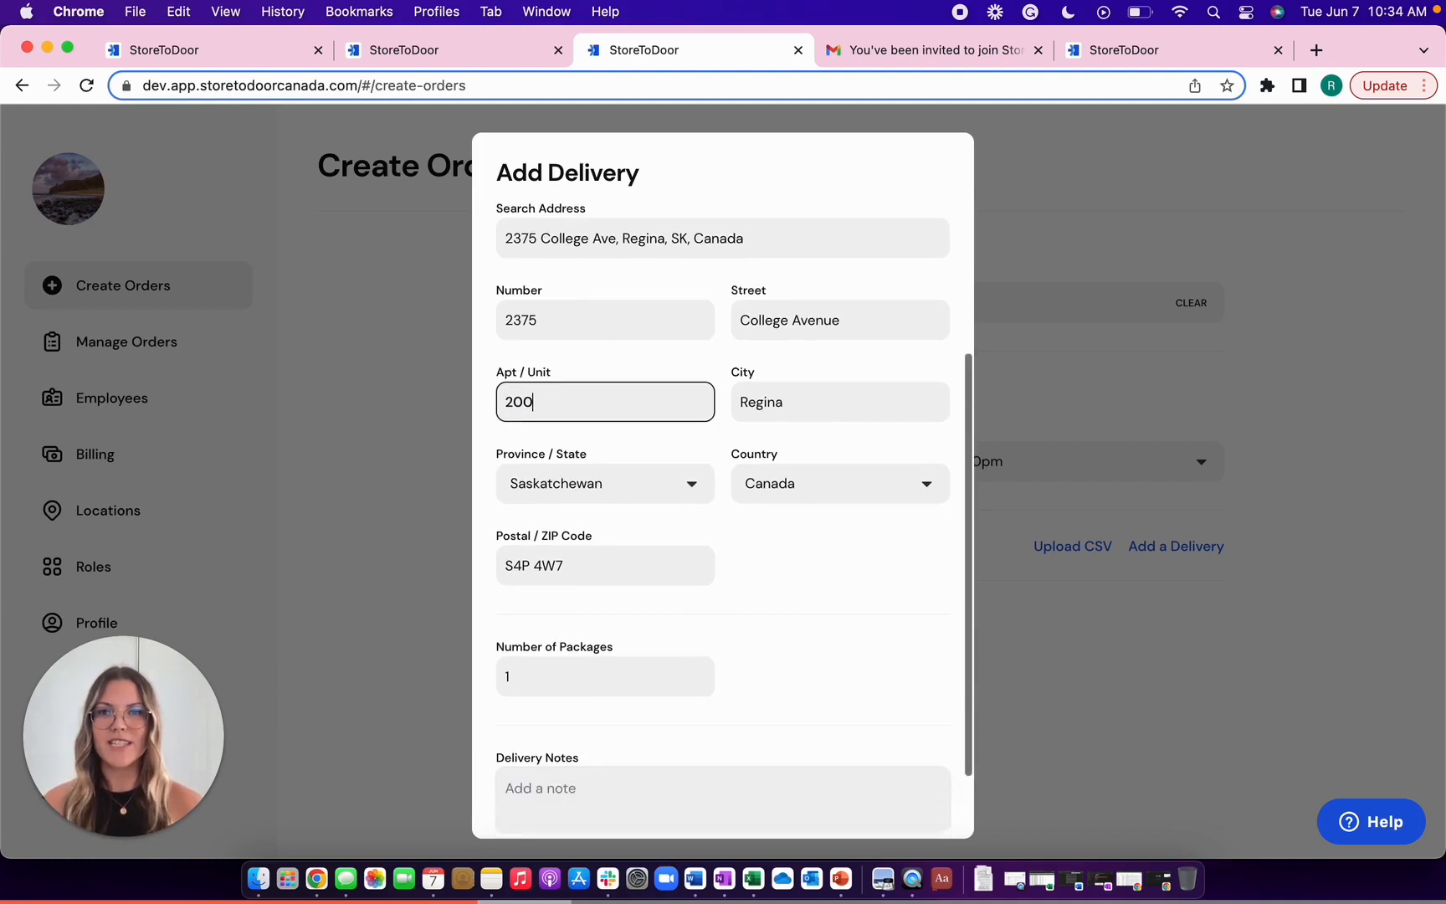
# - Set 2 packages with the note 'Please leave the order on the front step' and add the delivery
pyautogui.click(499, 569)
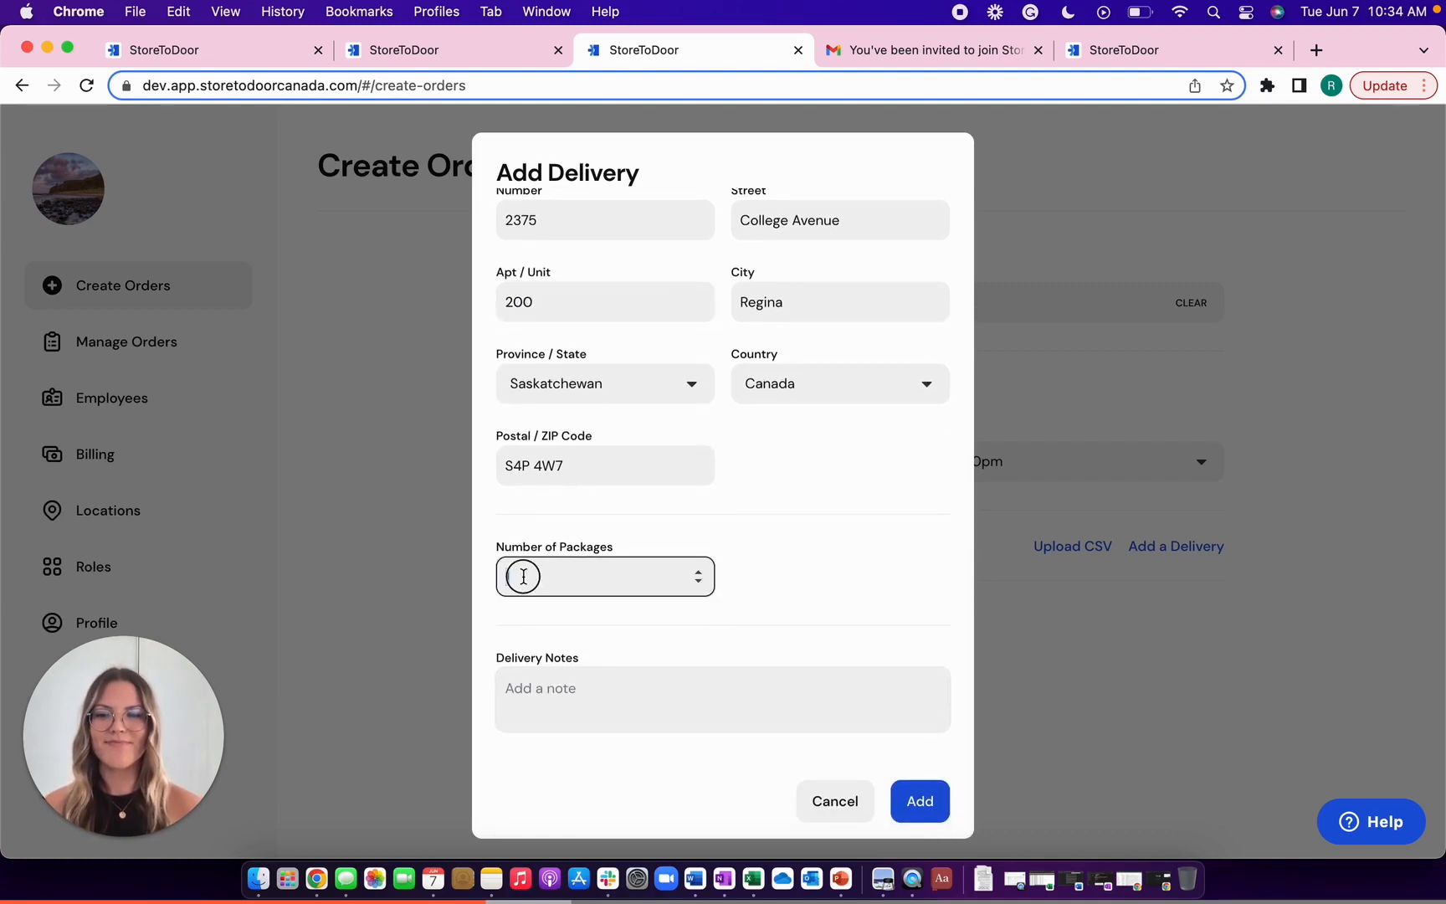
pyautogui.write('2')
pyautogui.click(552, 707)
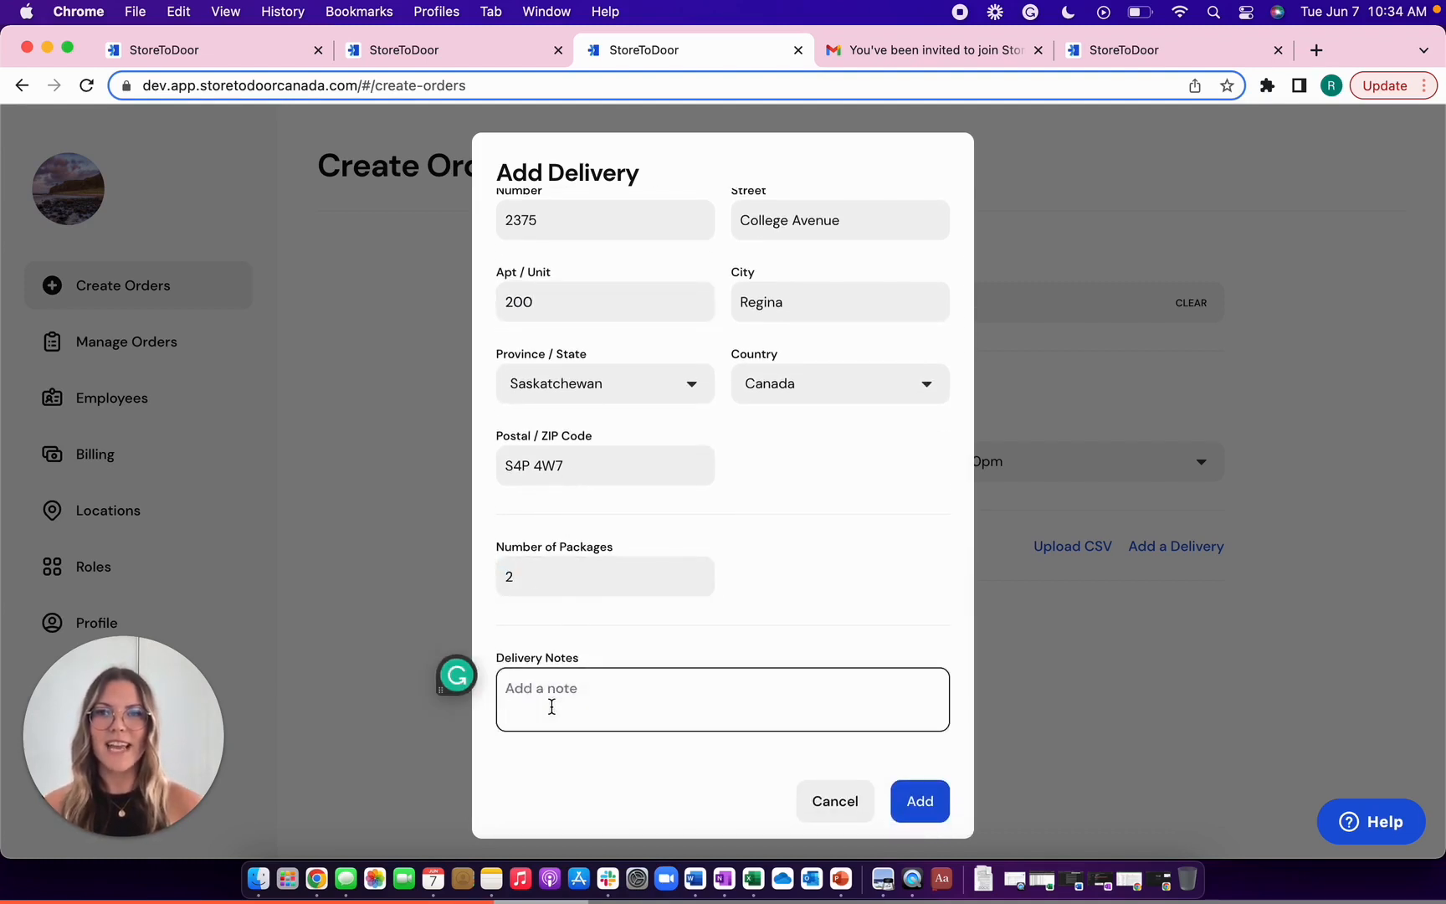
pyautogui.write('Please leave the ')
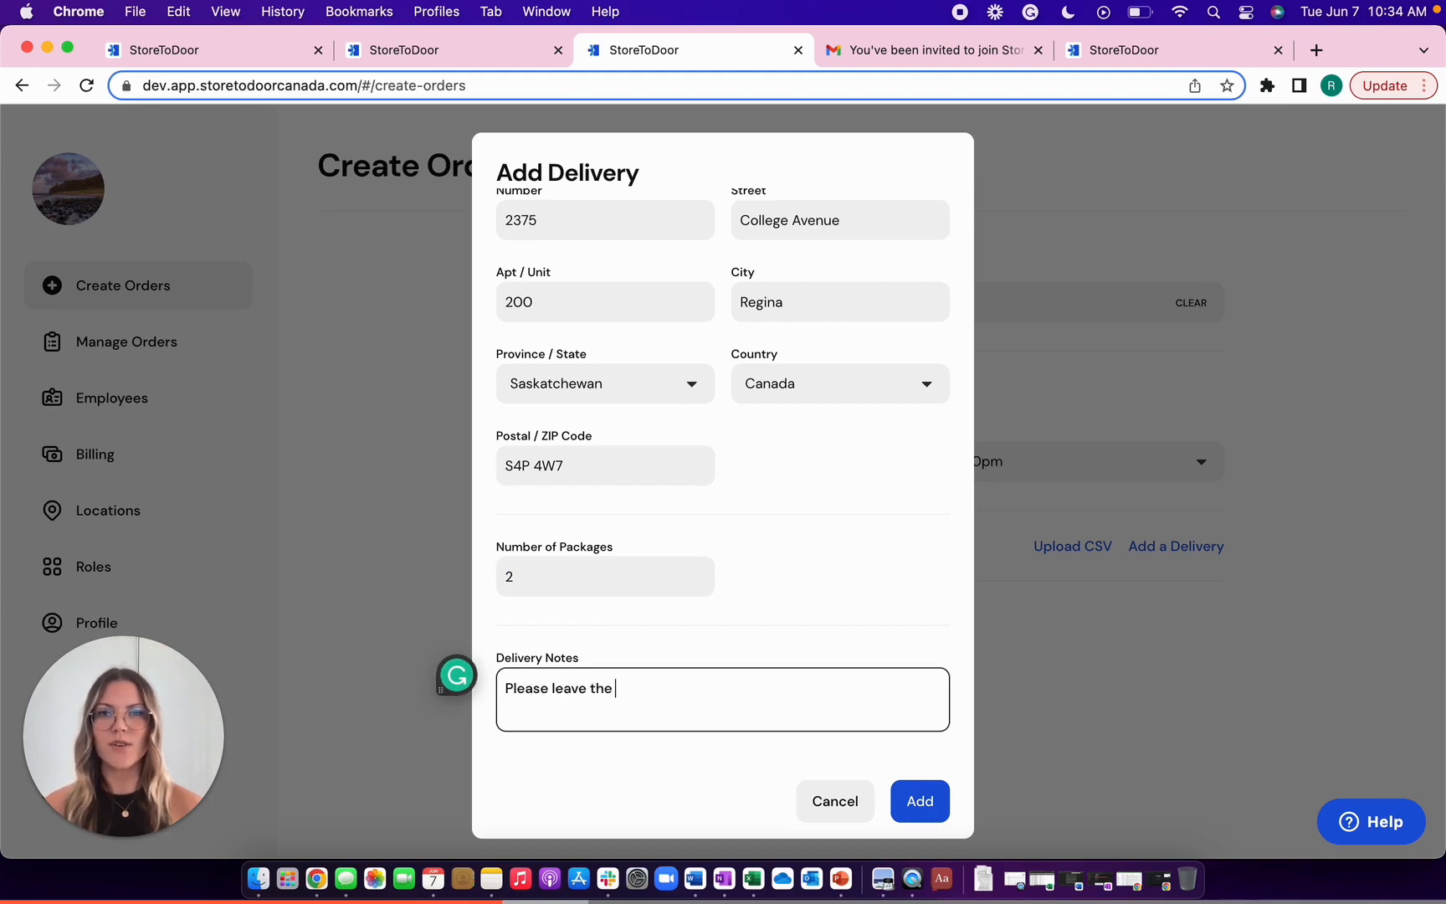
pyautogui.write('order on the front step')
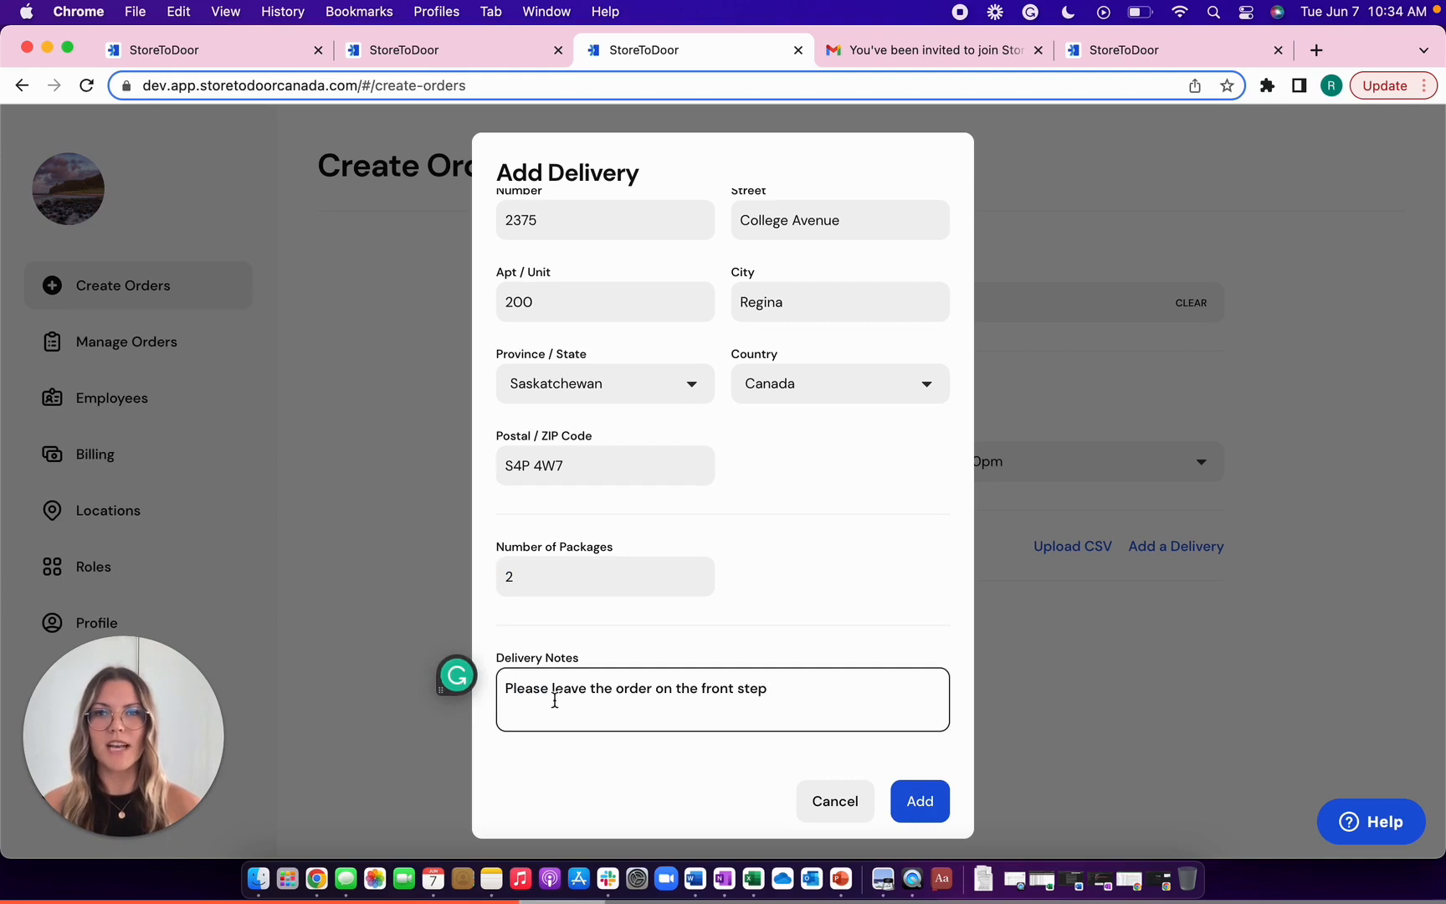
pyautogui.scroll(-1, 555, 700)
pyautogui.click(929, 805)
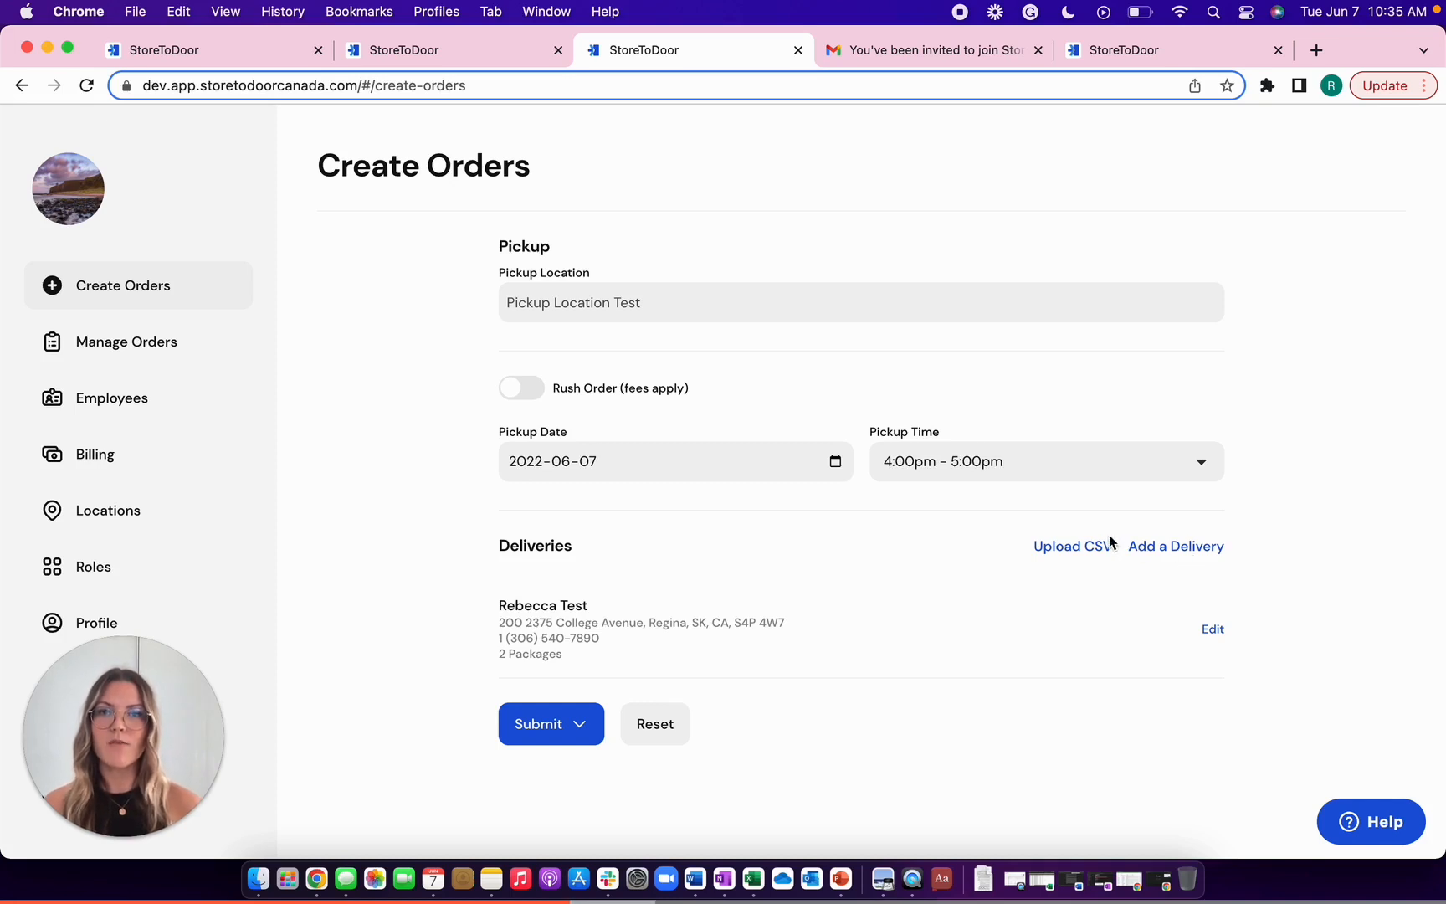
# - Browse the Upload CSV help and cancel without uploading, then show the Submit options
pyautogui.click(1078, 553)
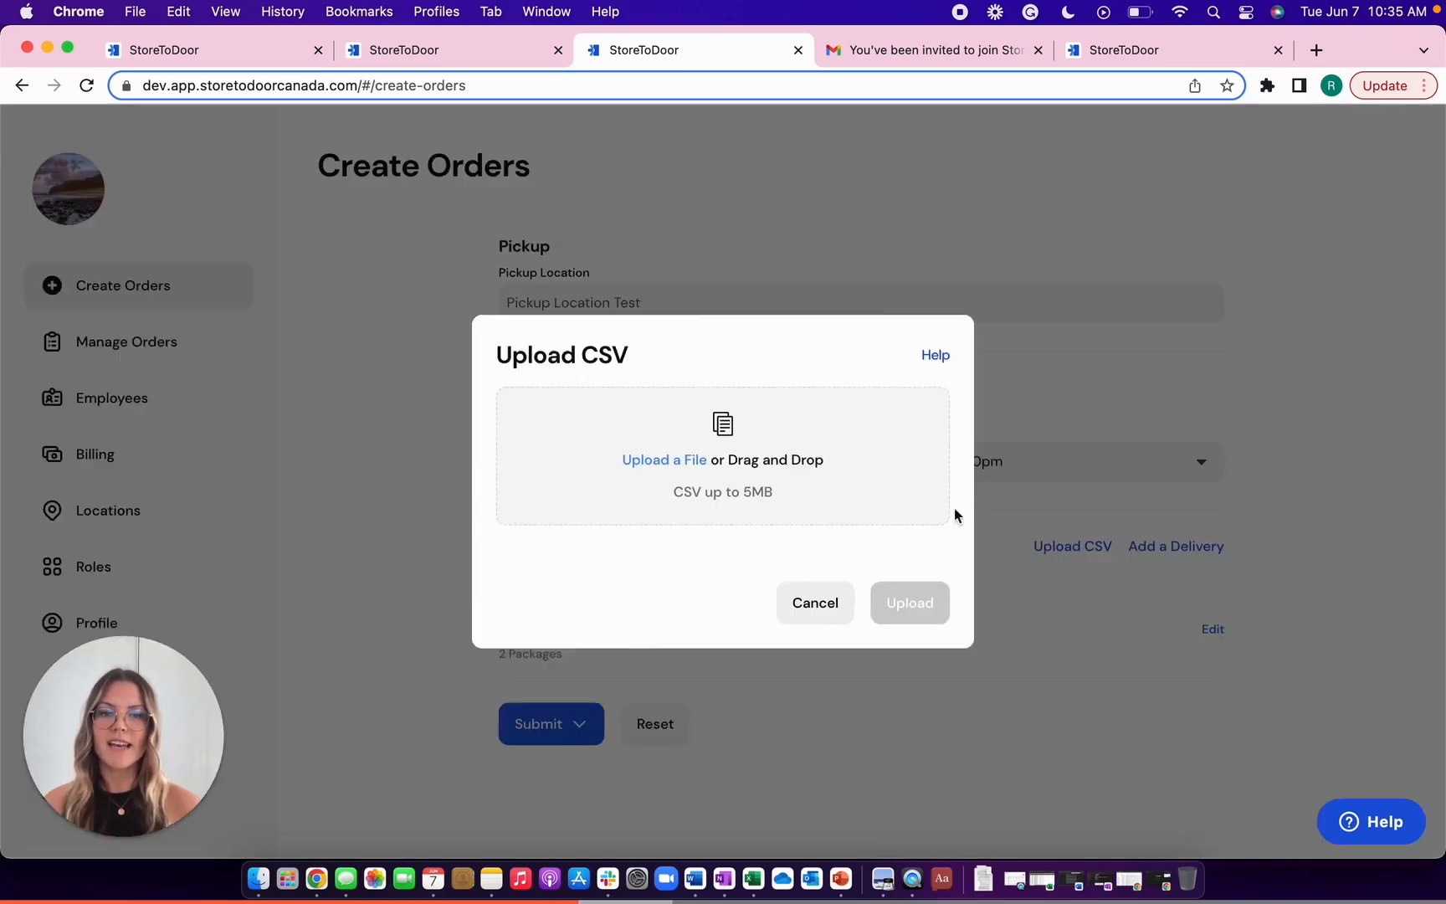
pyautogui.click(934, 358)
pyautogui.click(1105, 756)
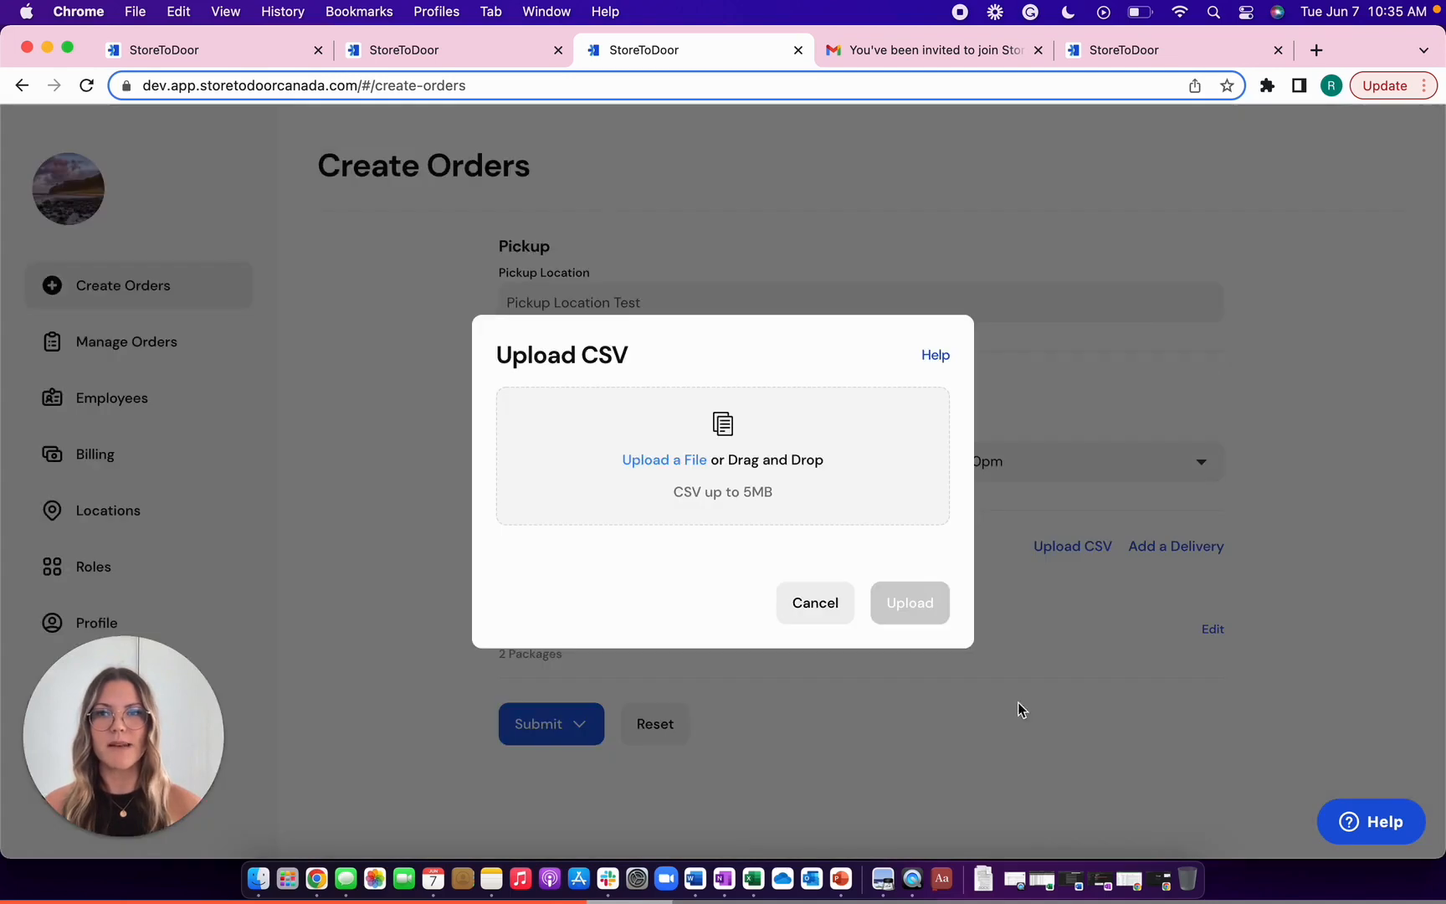
pyautogui.click(789, 602)
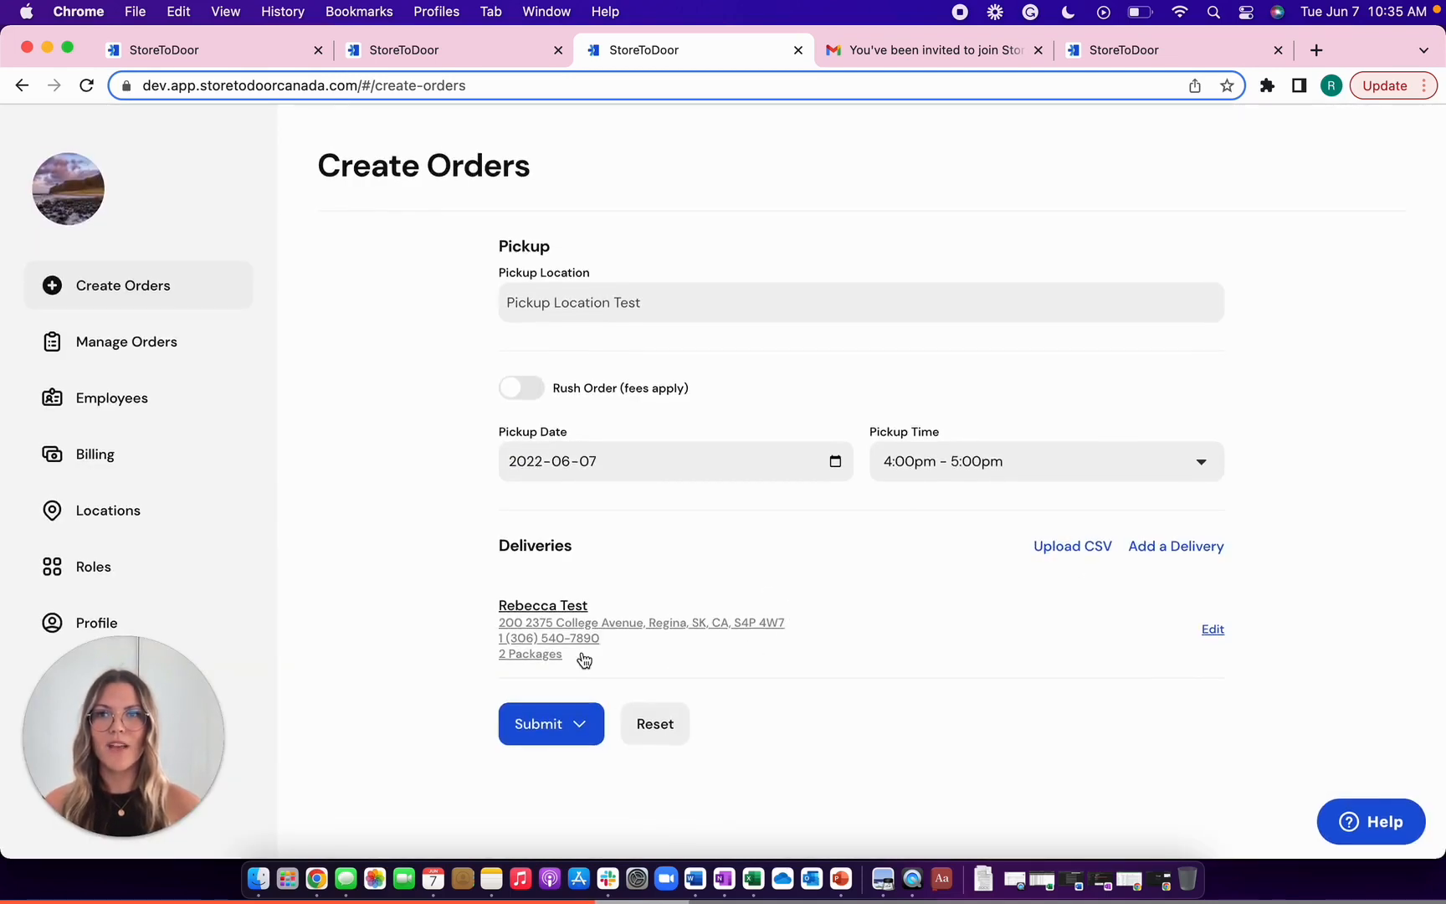
pyautogui.click(576, 724)
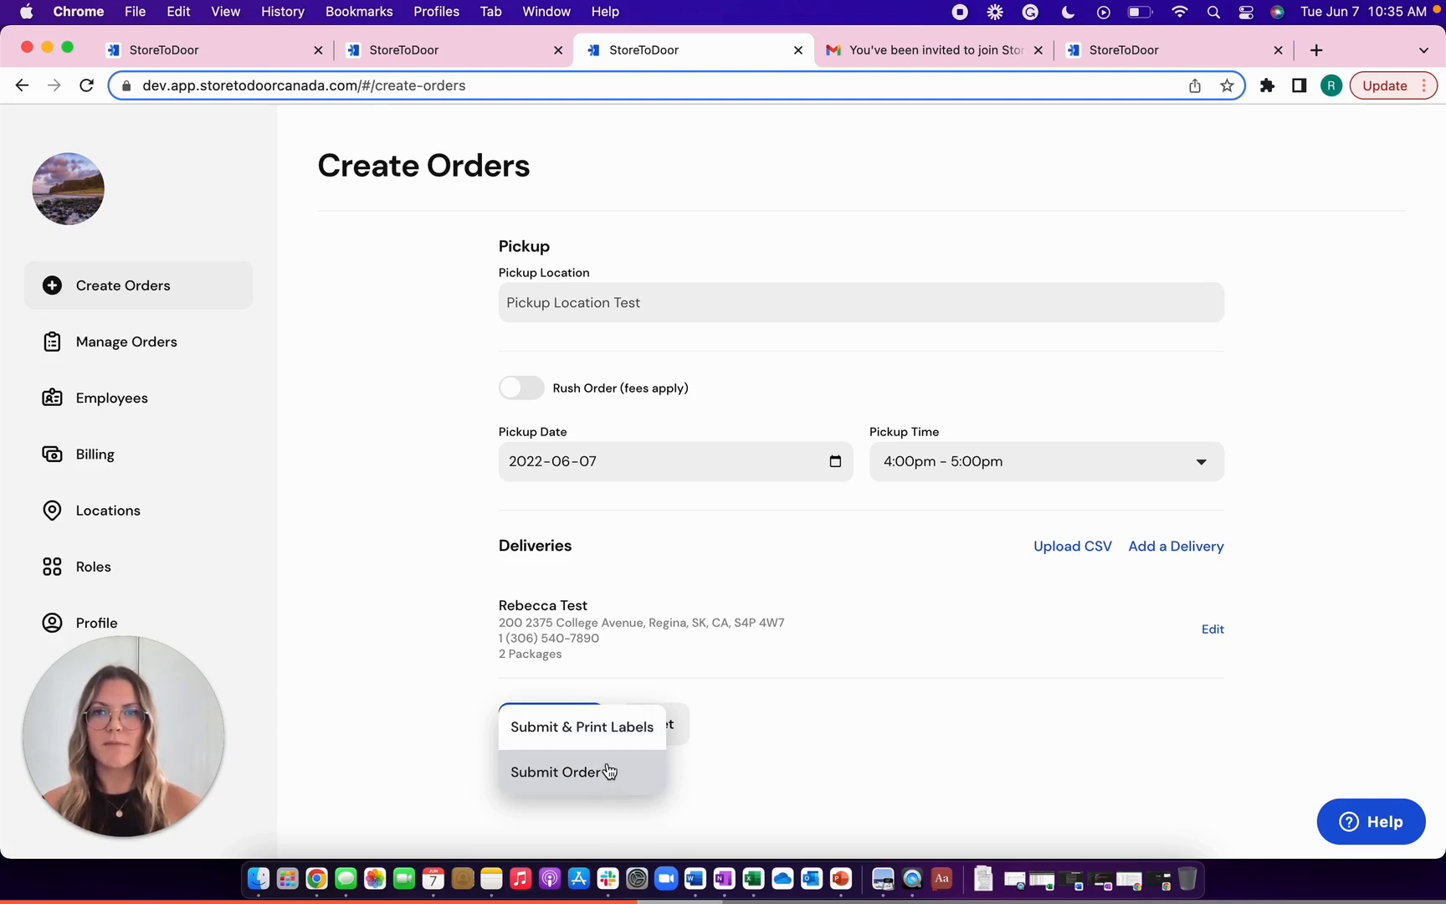
# - Submit the order with Submit & Print Labels, then go to Manage Orders
pyautogui.click(609, 742)
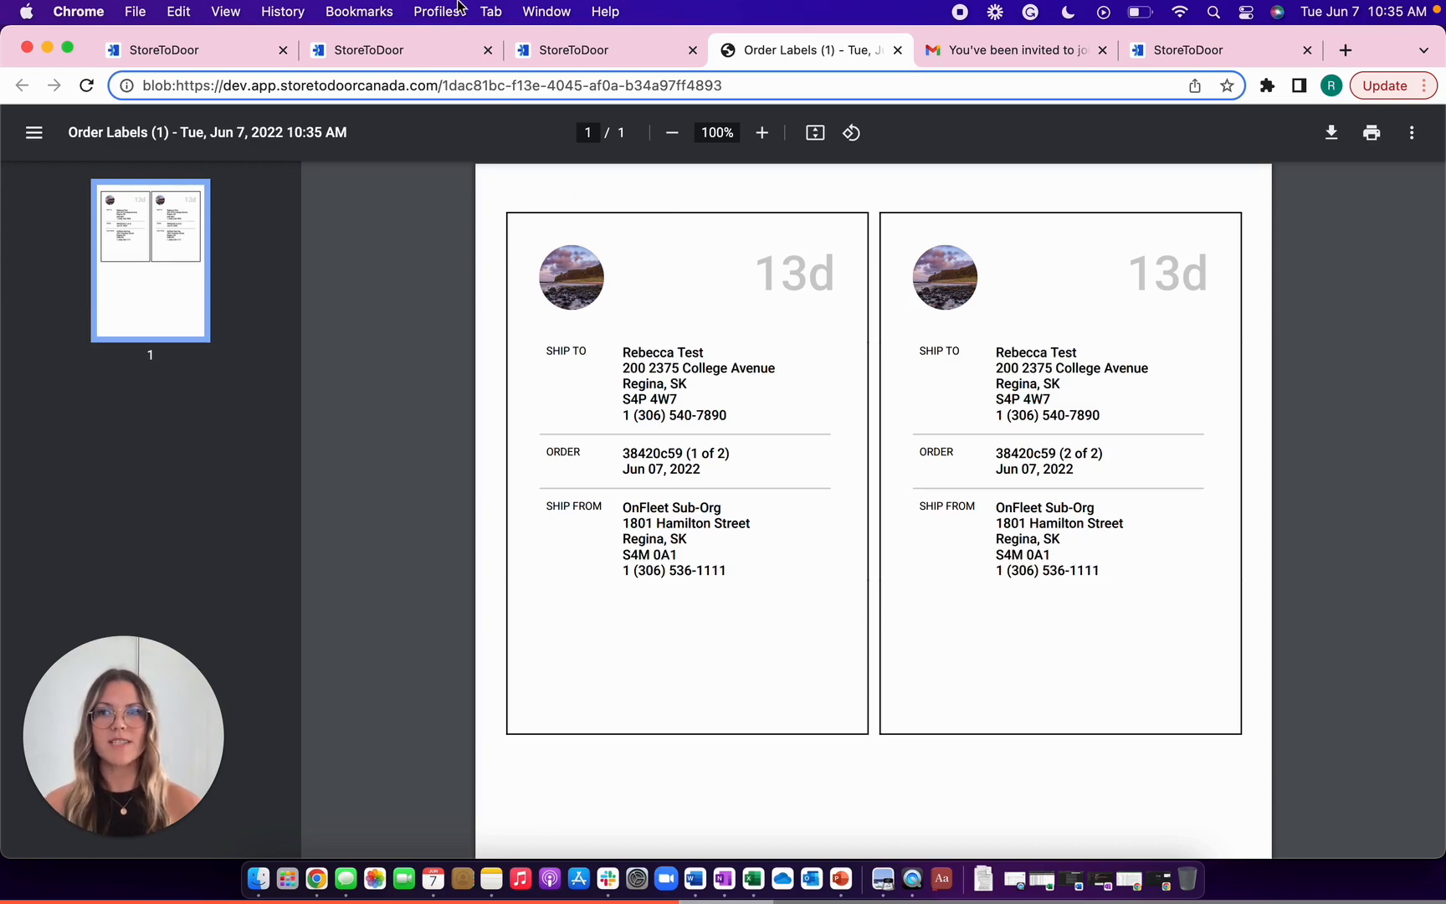
pyautogui.click(390, 49)
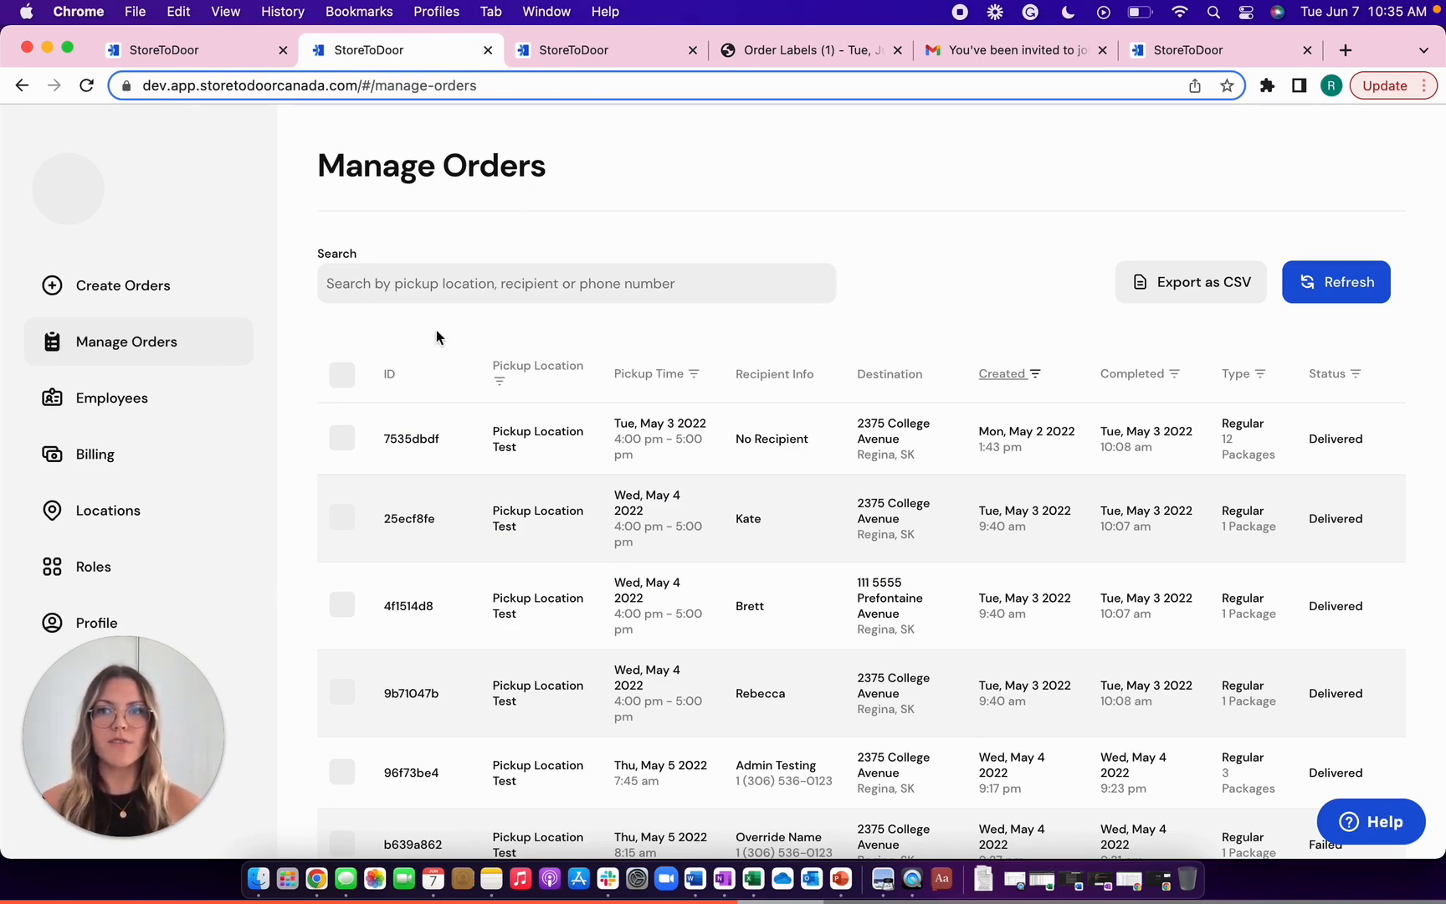
# - Open and dismiss the Created and Status filters without changing them
pyautogui.click(1035, 376)
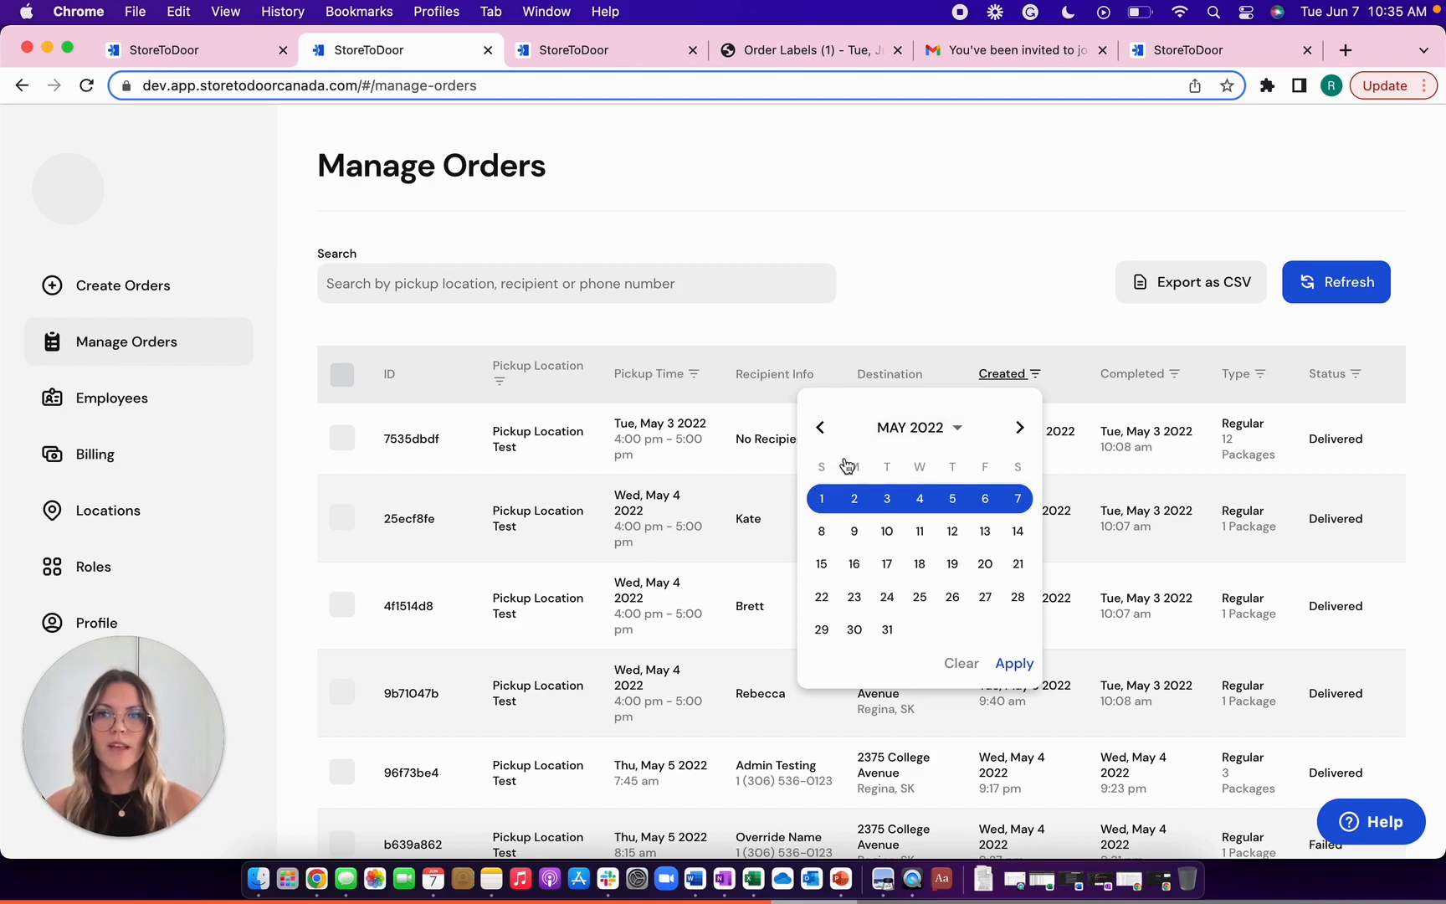
pyautogui.click(926, 264)
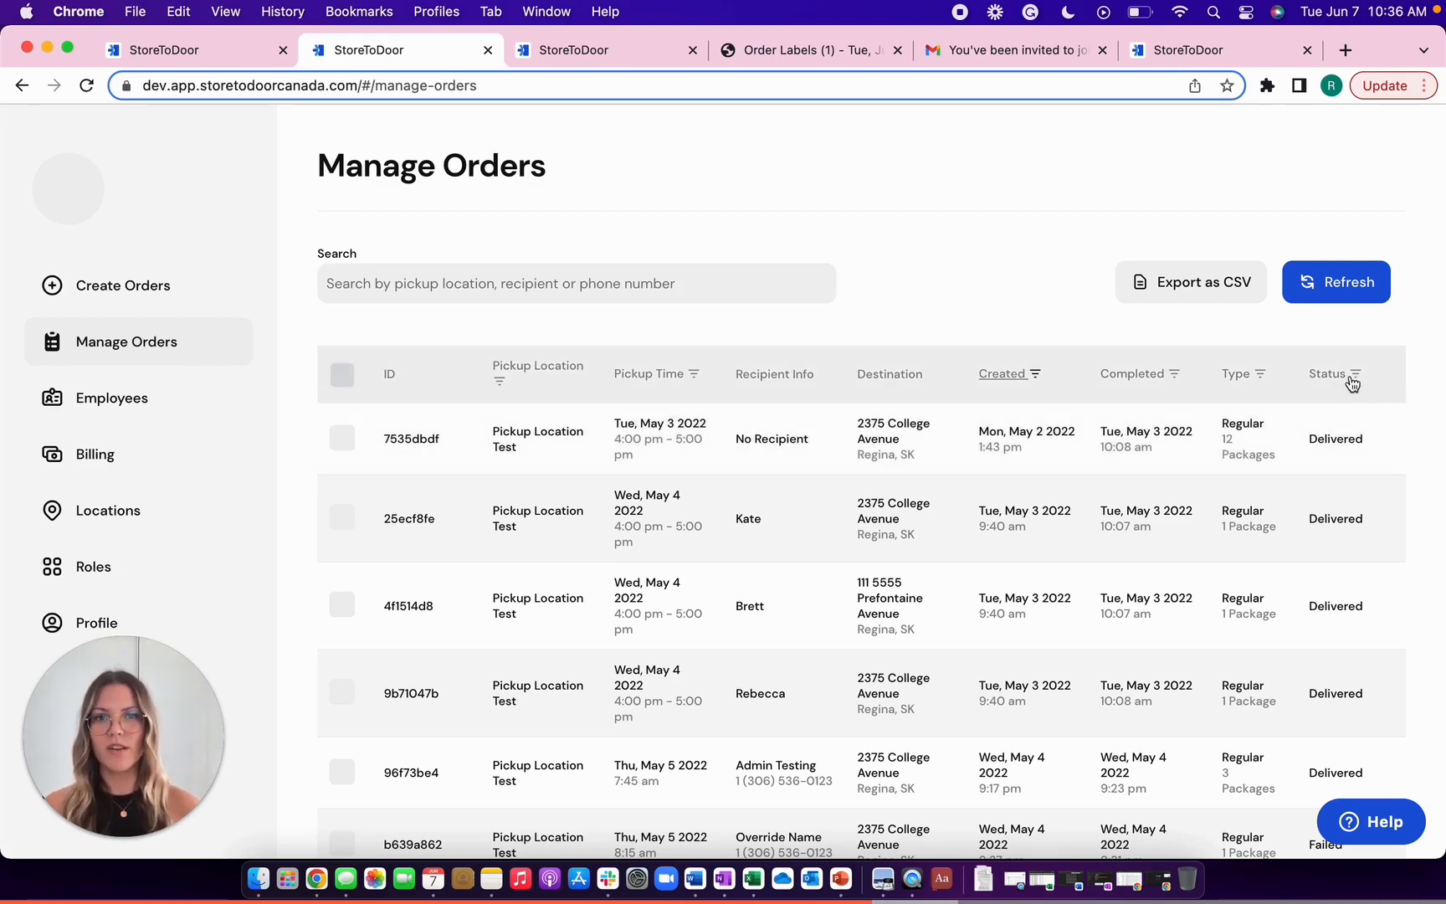
pyautogui.click(1355, 374)
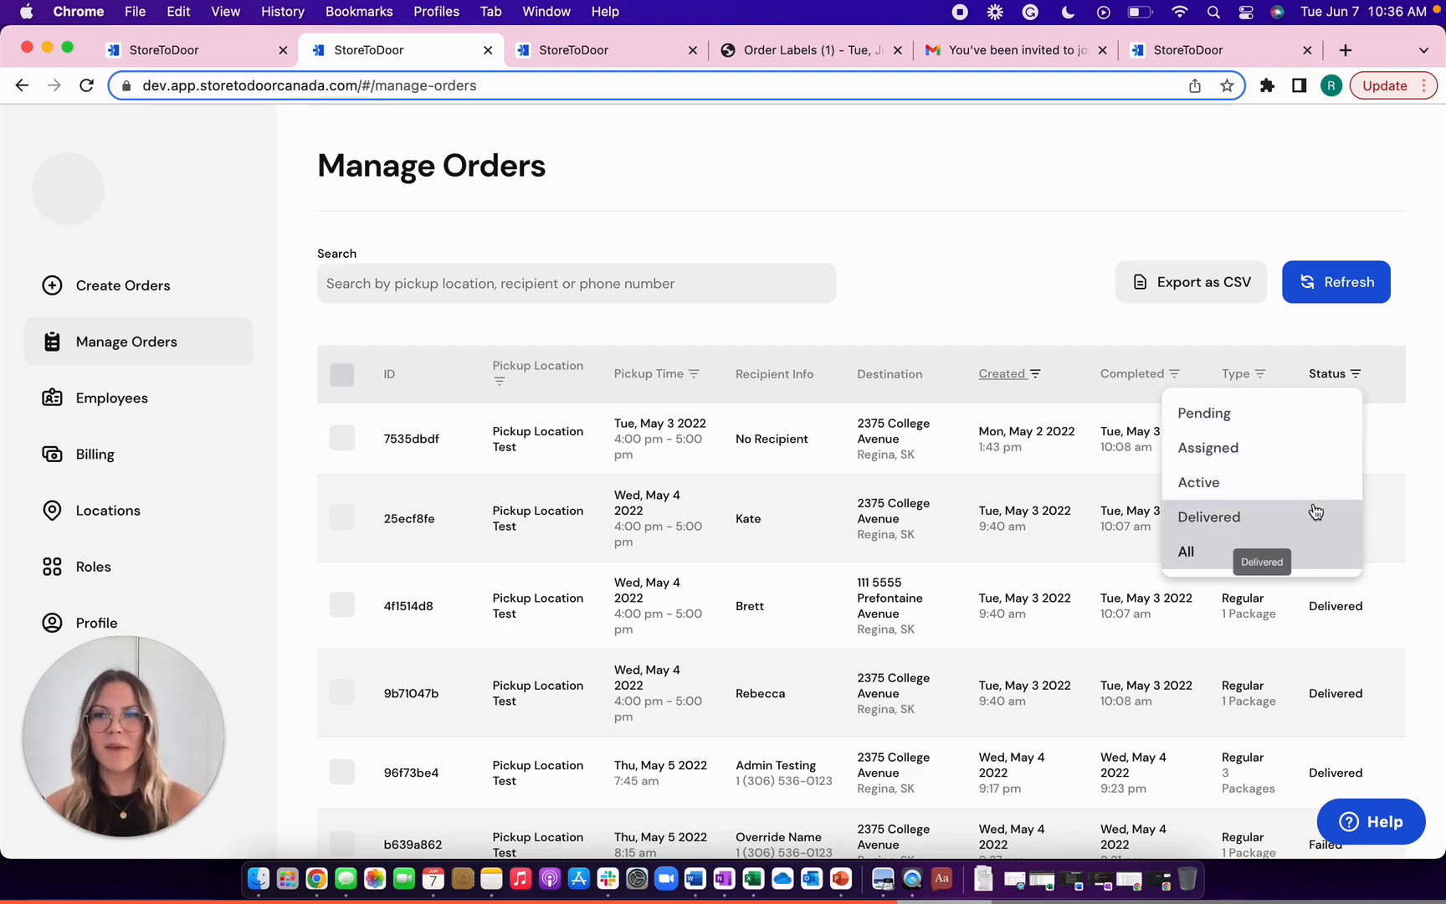
pyautogui.click(920, 238)
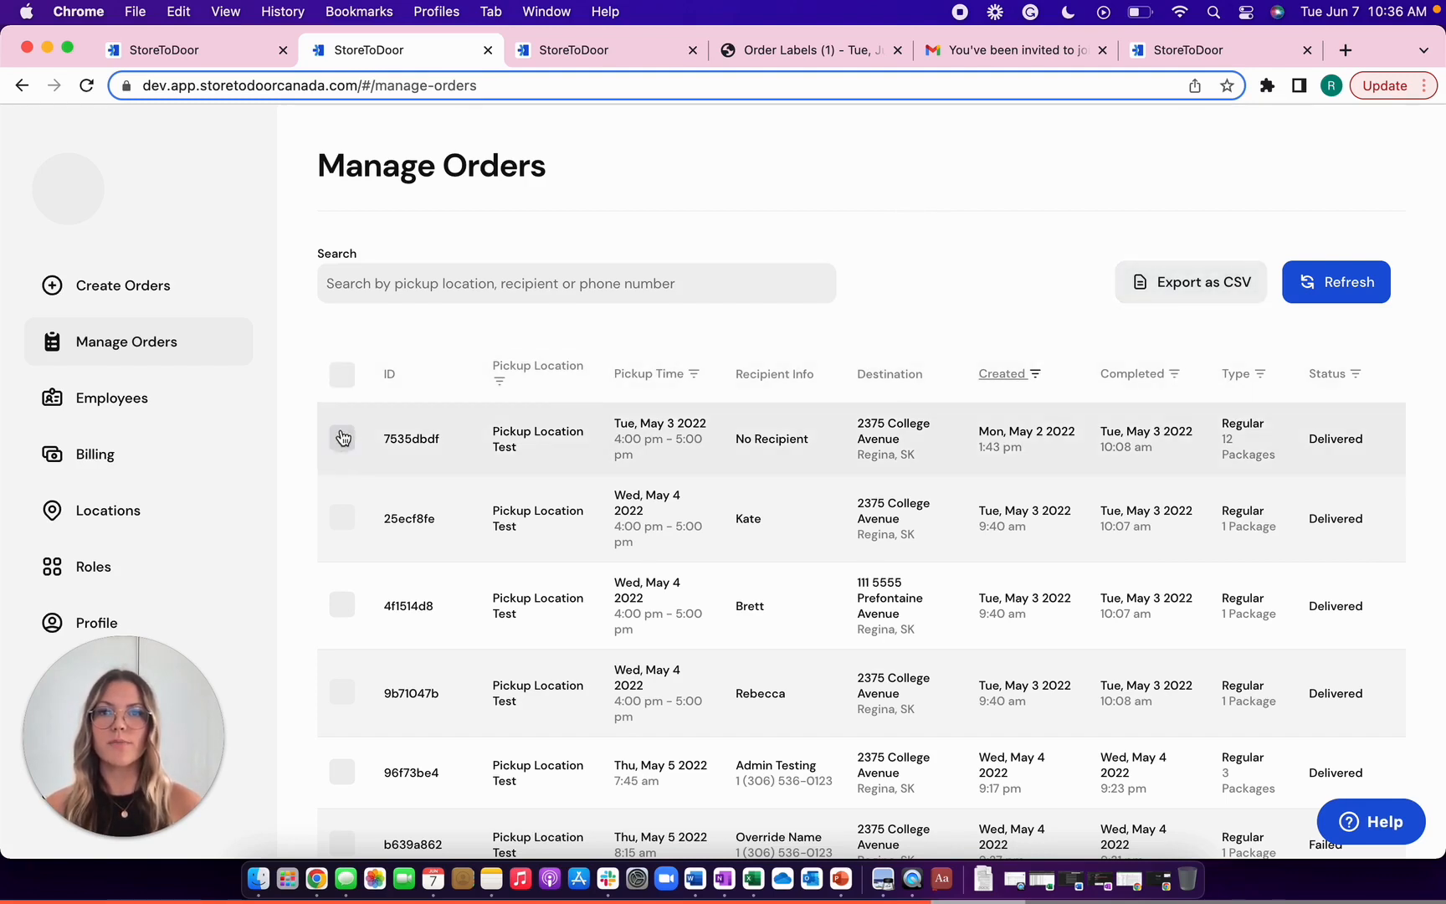
# - Tick and untick the first order, refresh the list, and open that delivered order's details
pyautogui.click(342, 437)
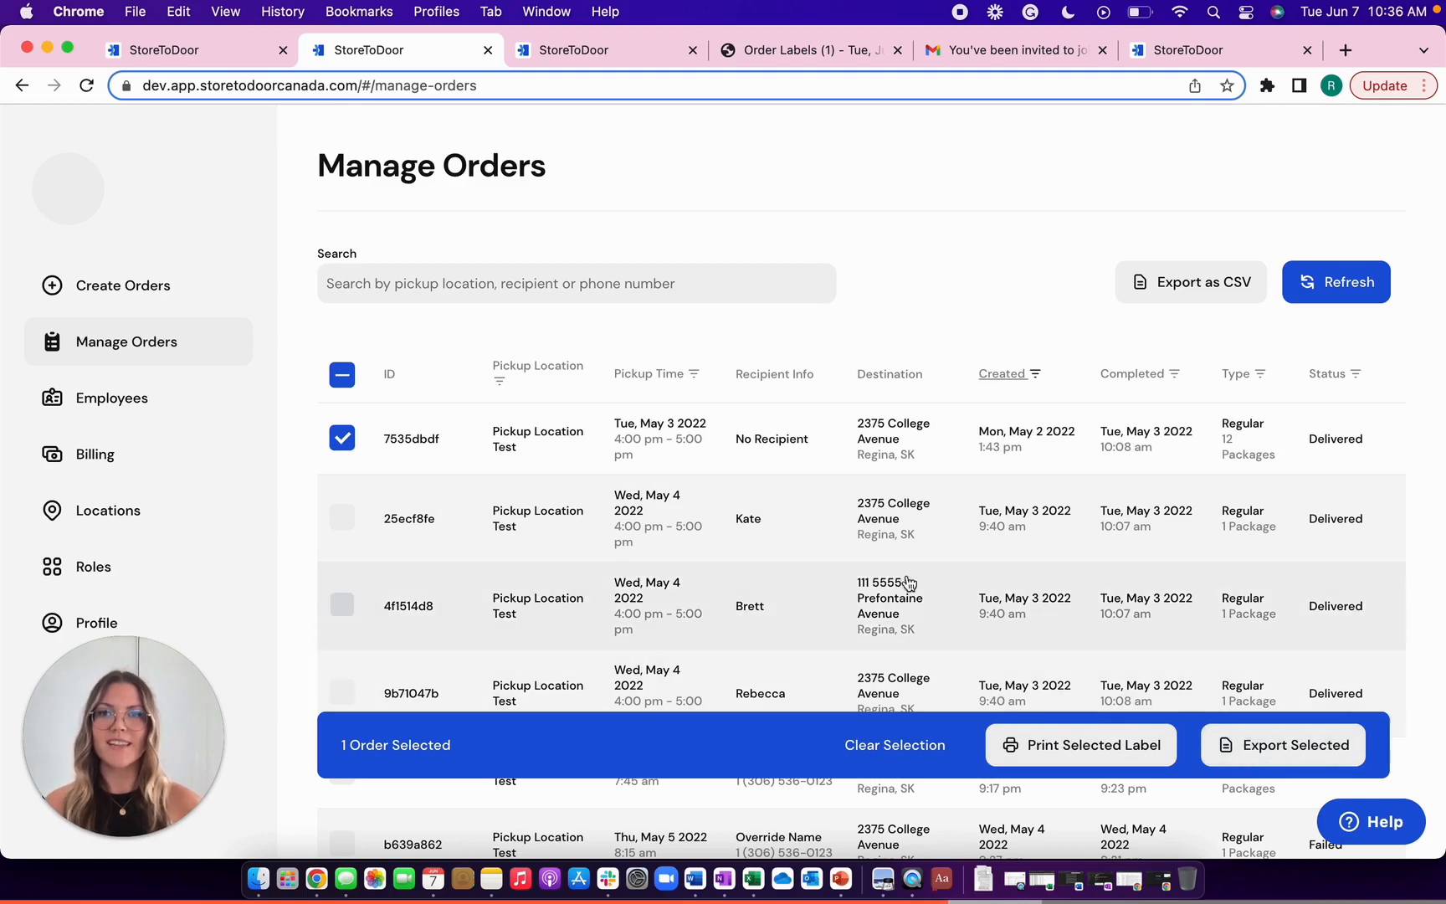
pyautogui.click(342, 437)
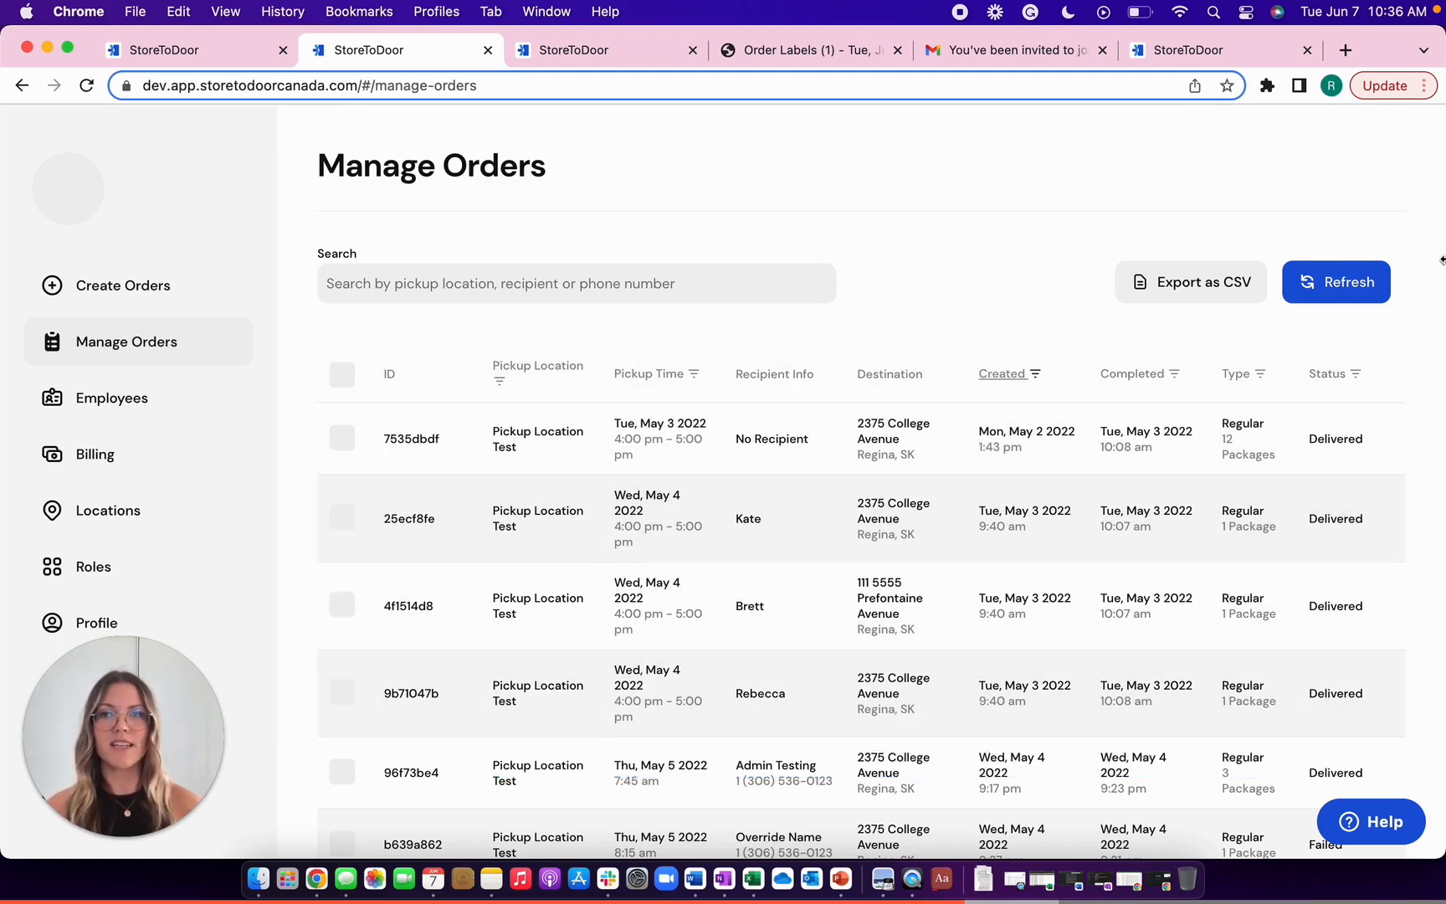
pyautogui.click(1374, 291)
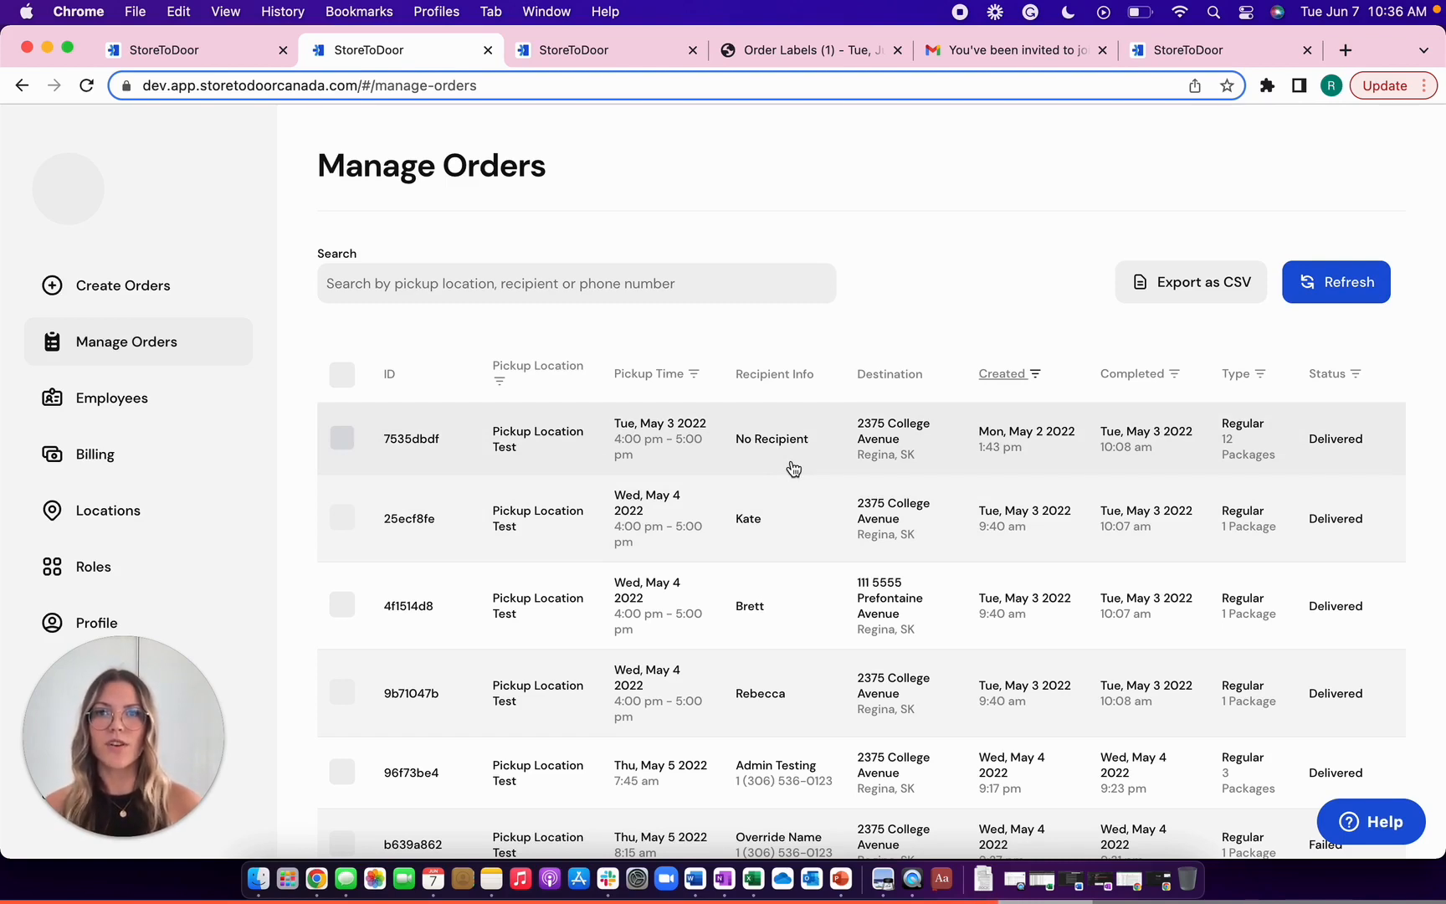
pyautogui.click(793, 469)
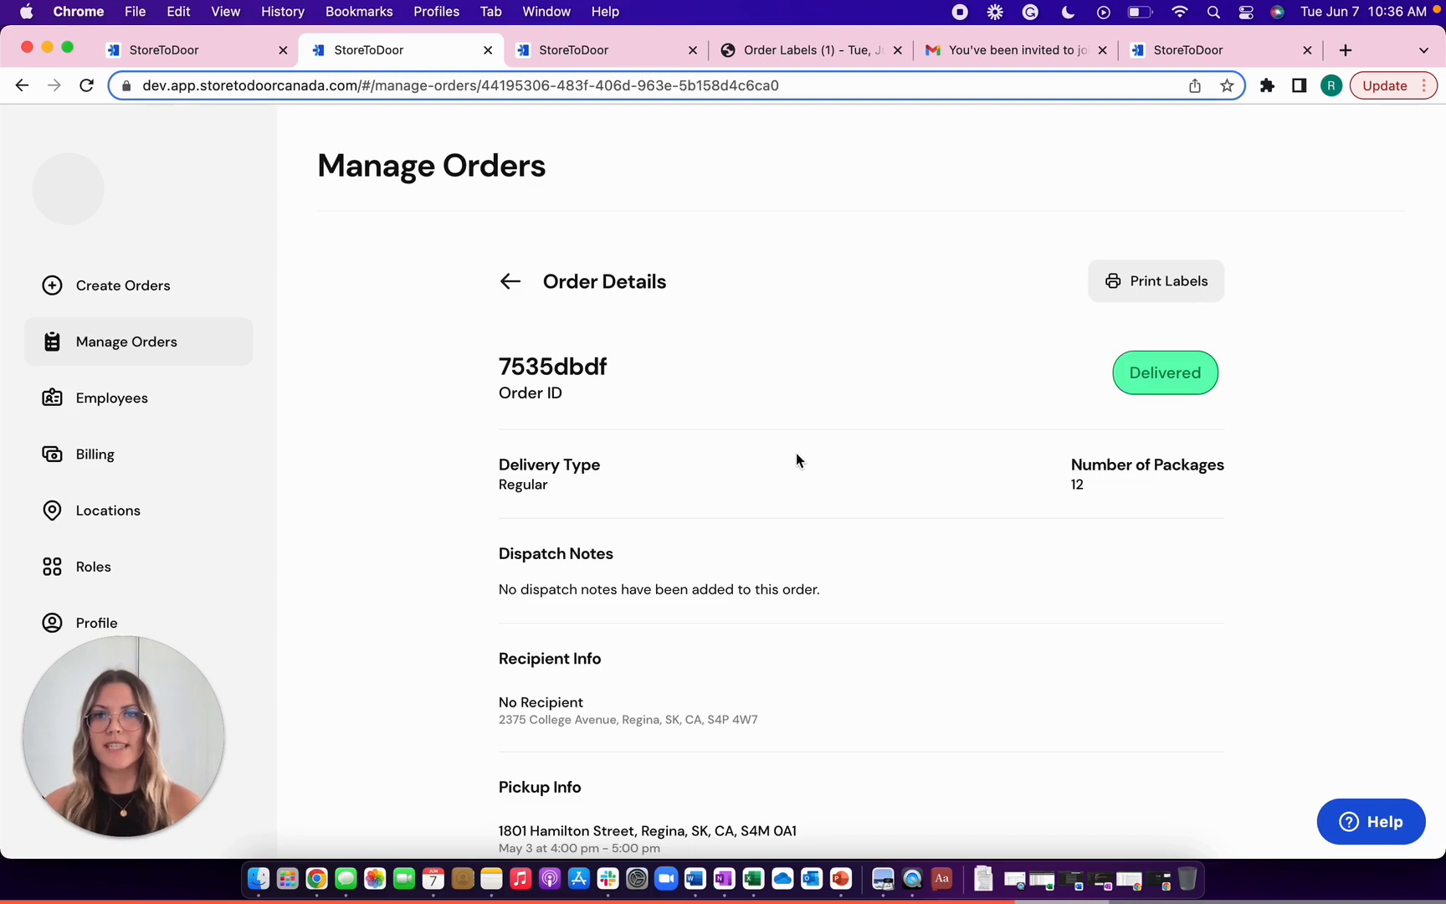
# - Scroll through the delivered order's notes, photo, signature and driver, then go back to Manage Orders
pyautogui.scroll(-3, 803, 485)
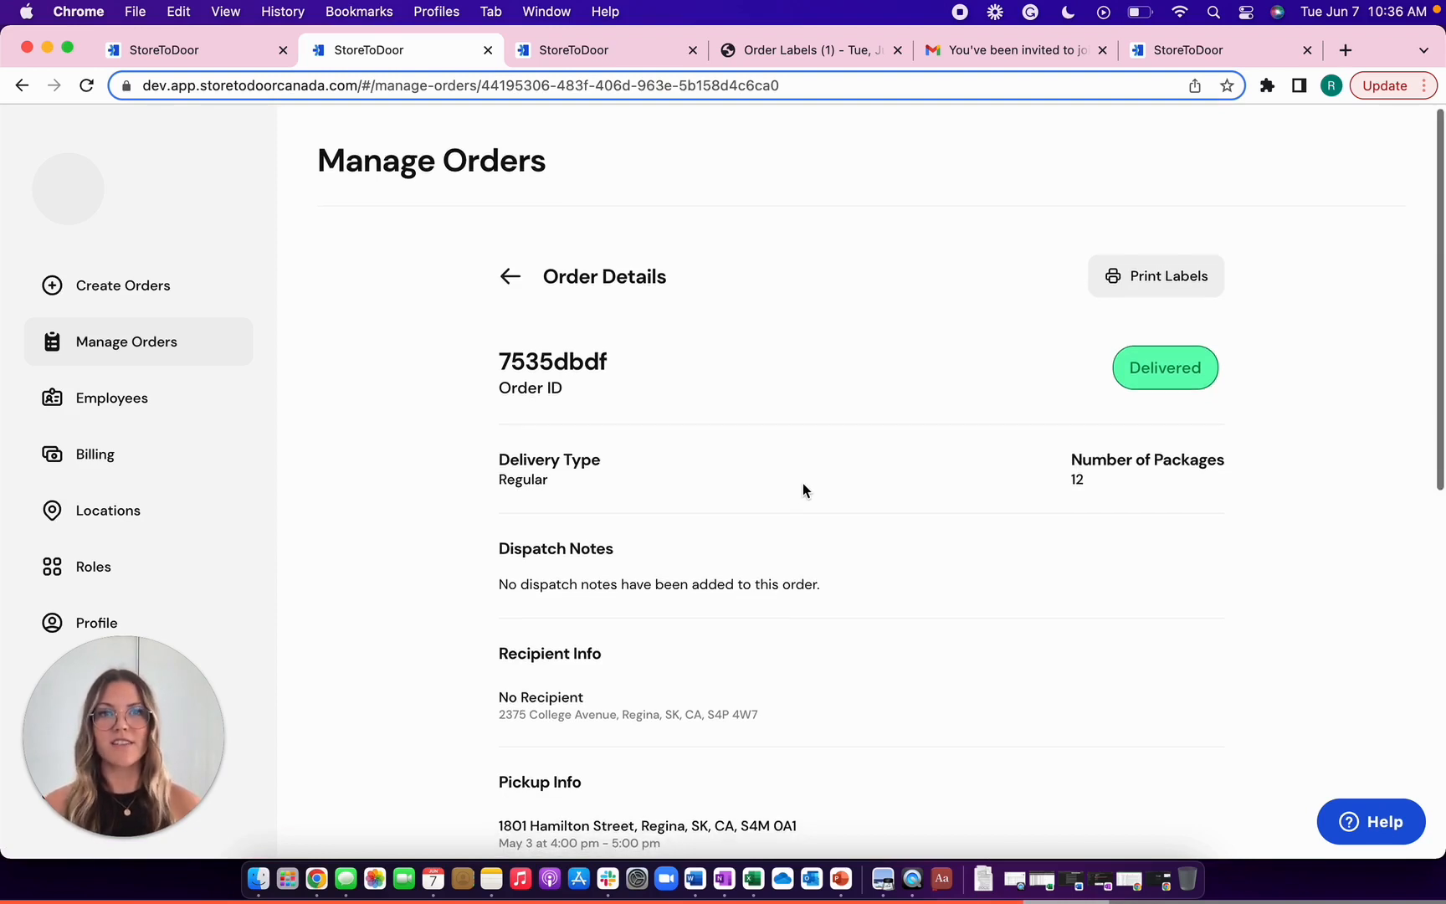
pyautogui.scroll(-3, 802, 490)
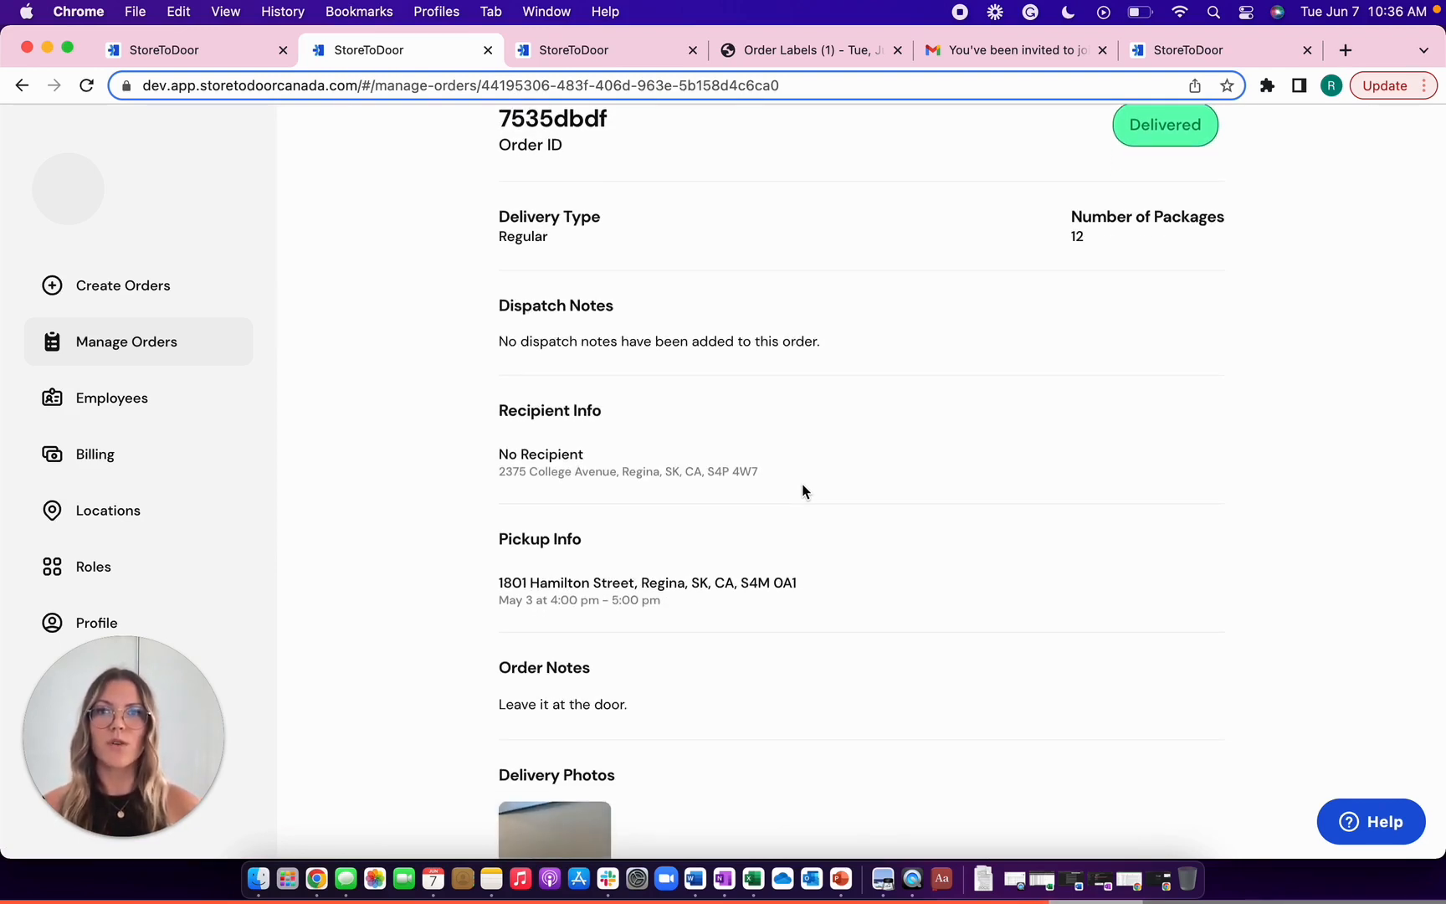
pyautogui.scroll(-7, 802, 485)
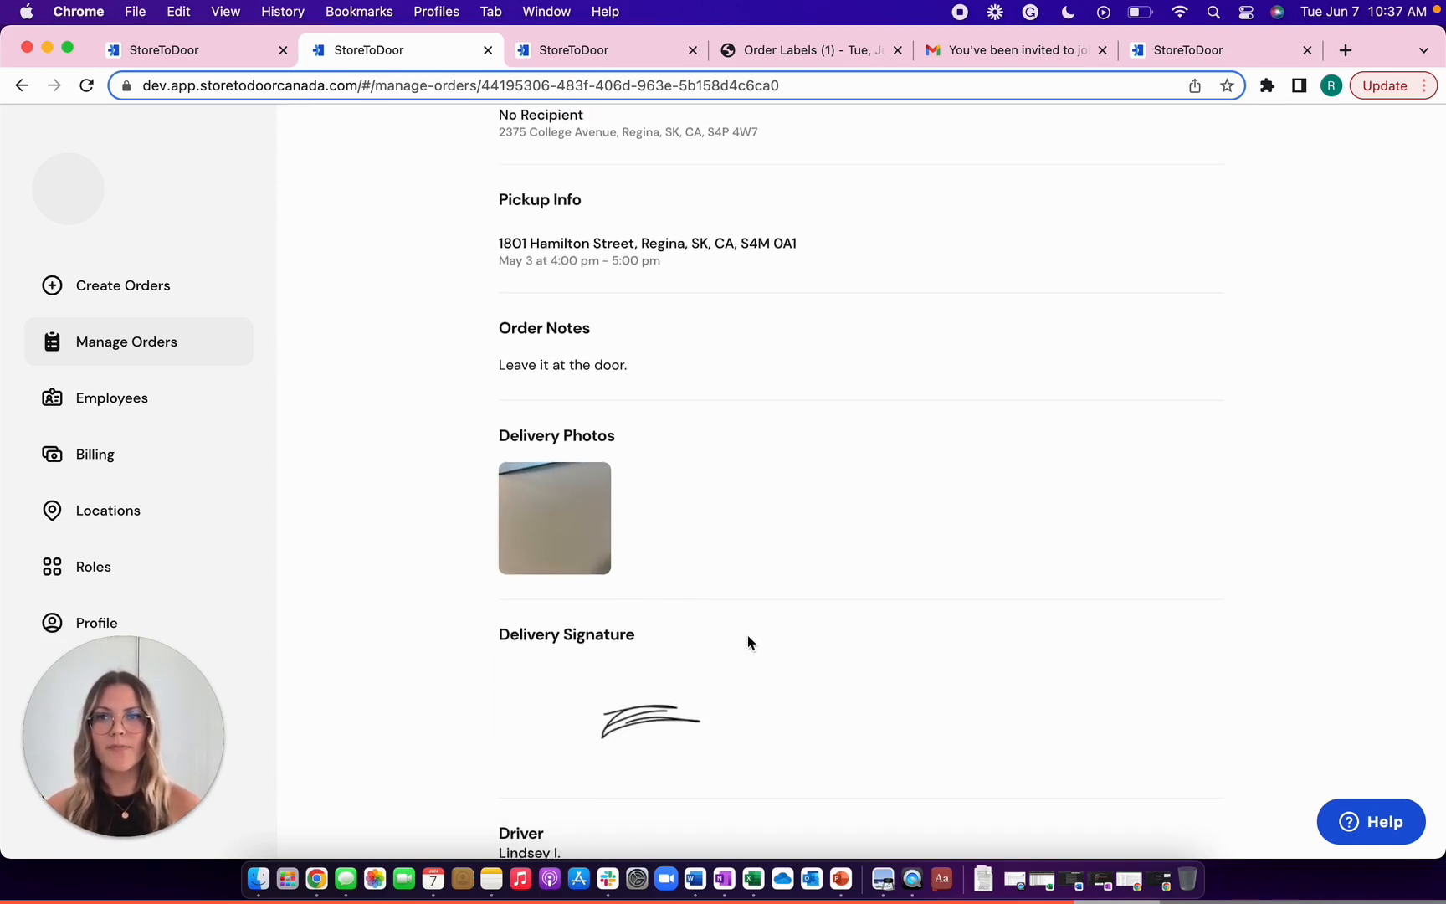
pyautogui.scroll(-1, 747, 640)
pyautogui.scroll(-3, 748, 642)
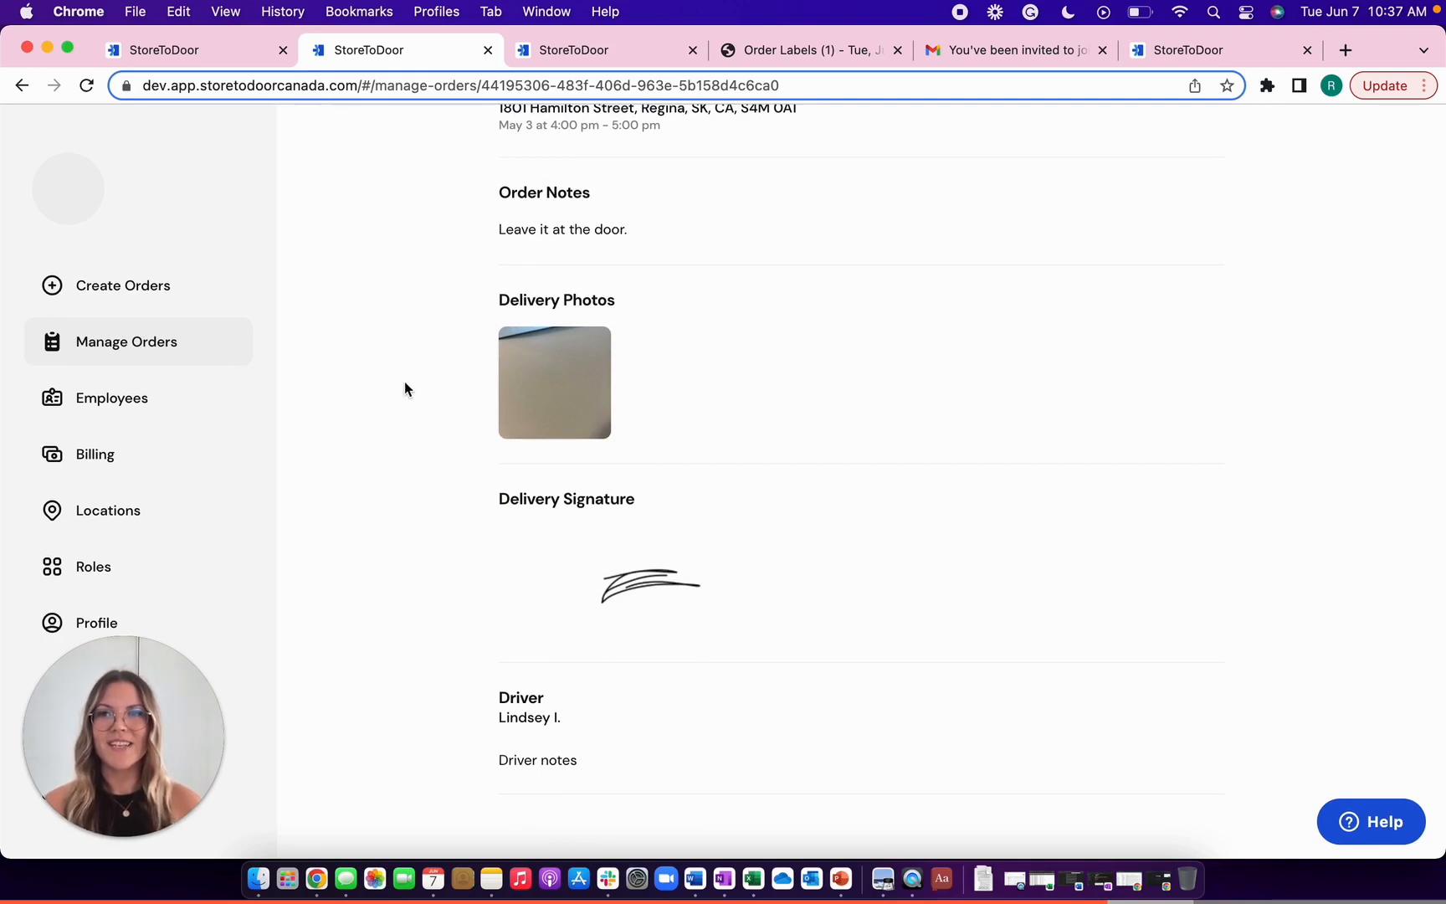
pyautogui.scroll(10, 586, 411)
pyautogui.click(136, 341)
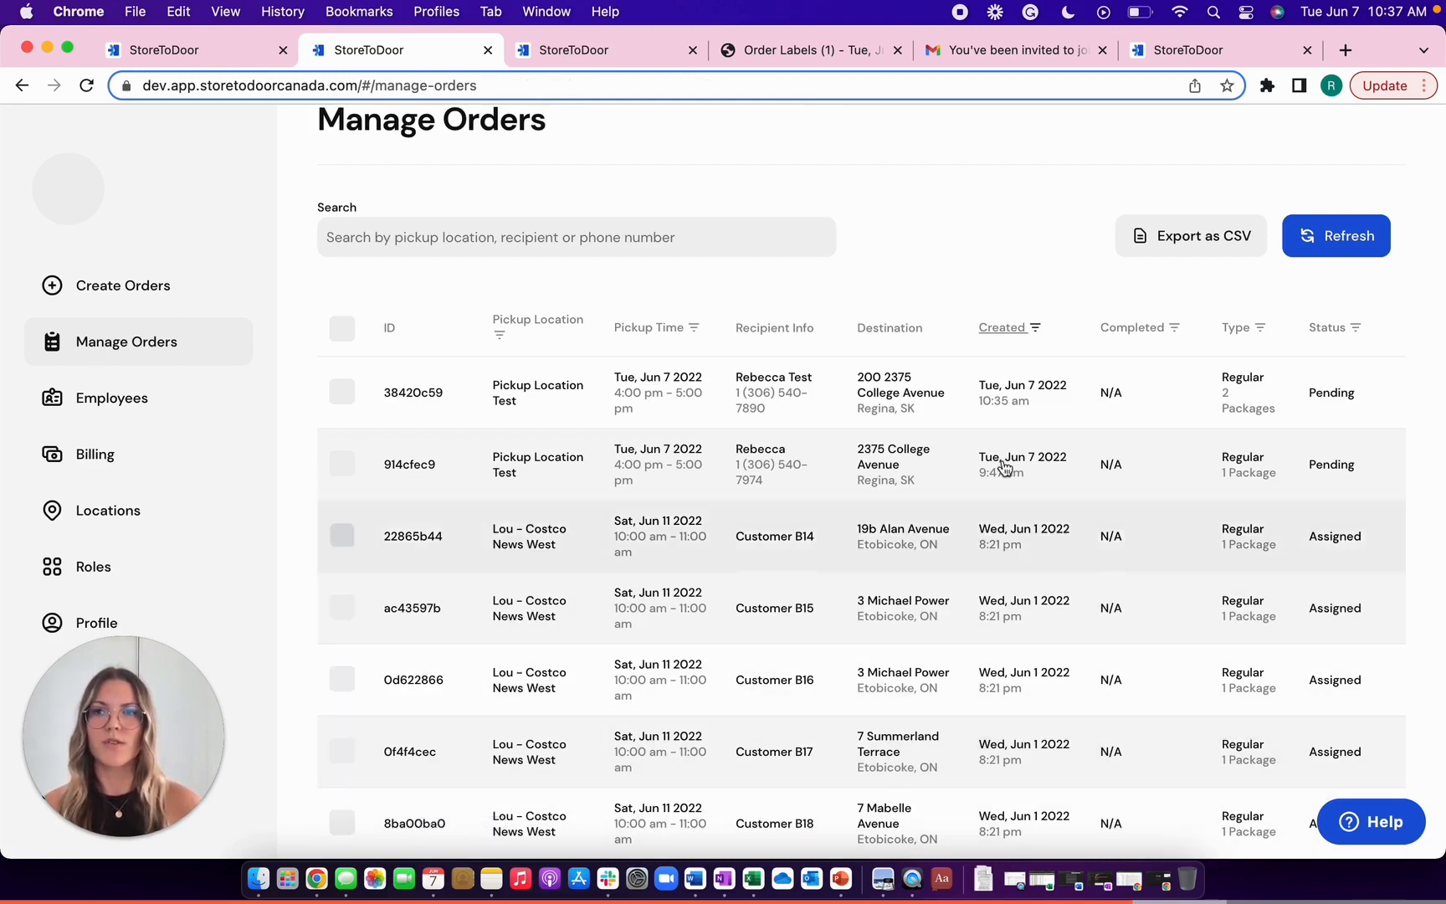
# - Delete the new pending 2-package test order, confirming the deletion, then go to the Roles page
pyautogui.click(1053, 386)
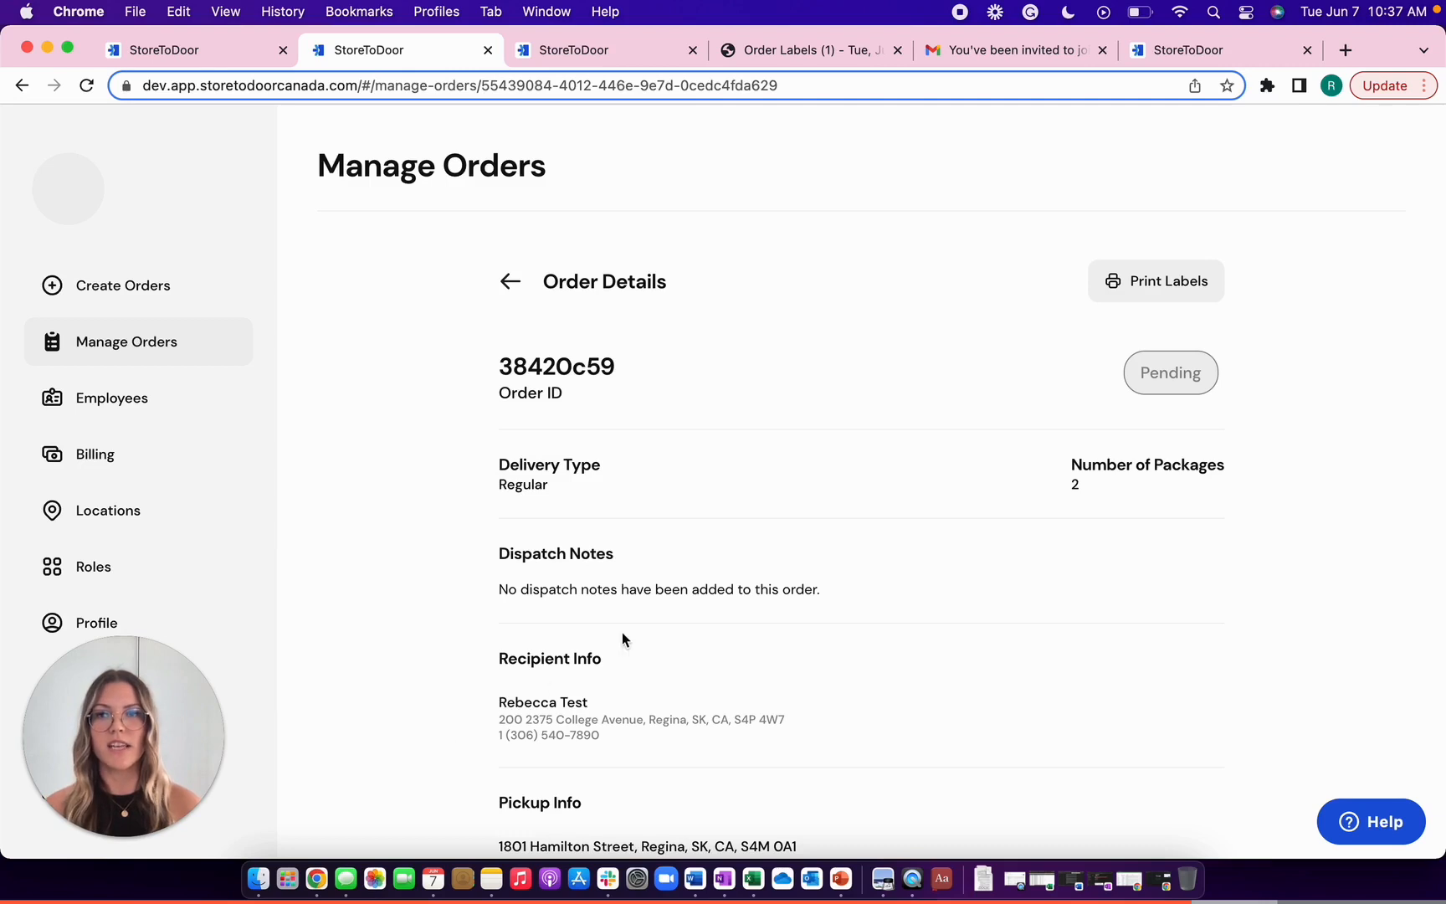
pyautogui.scroll(-3, 621, 631)
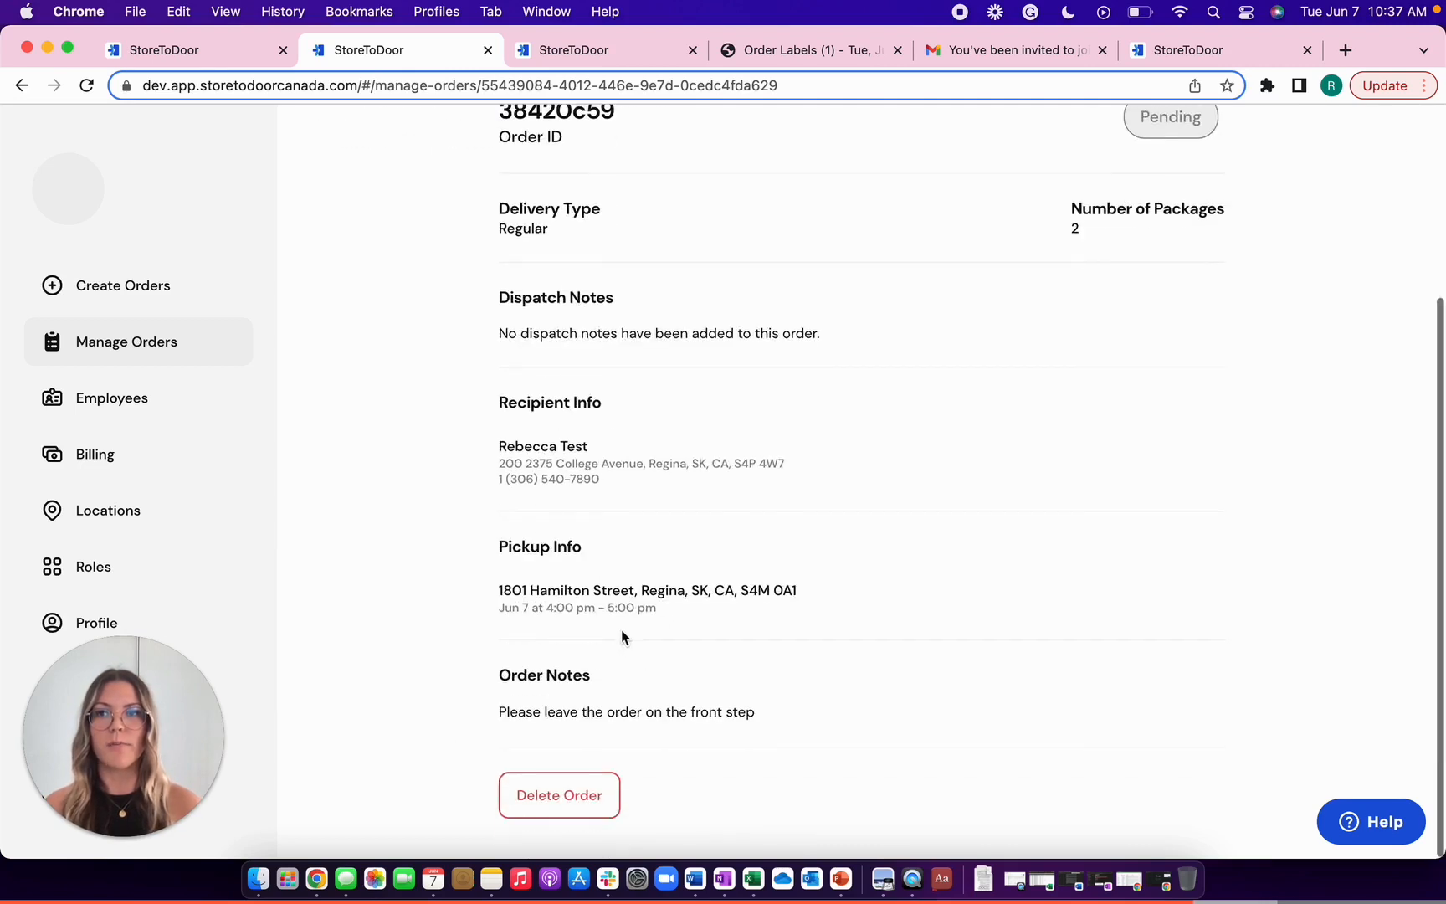
pyautogui.click(561, 794)
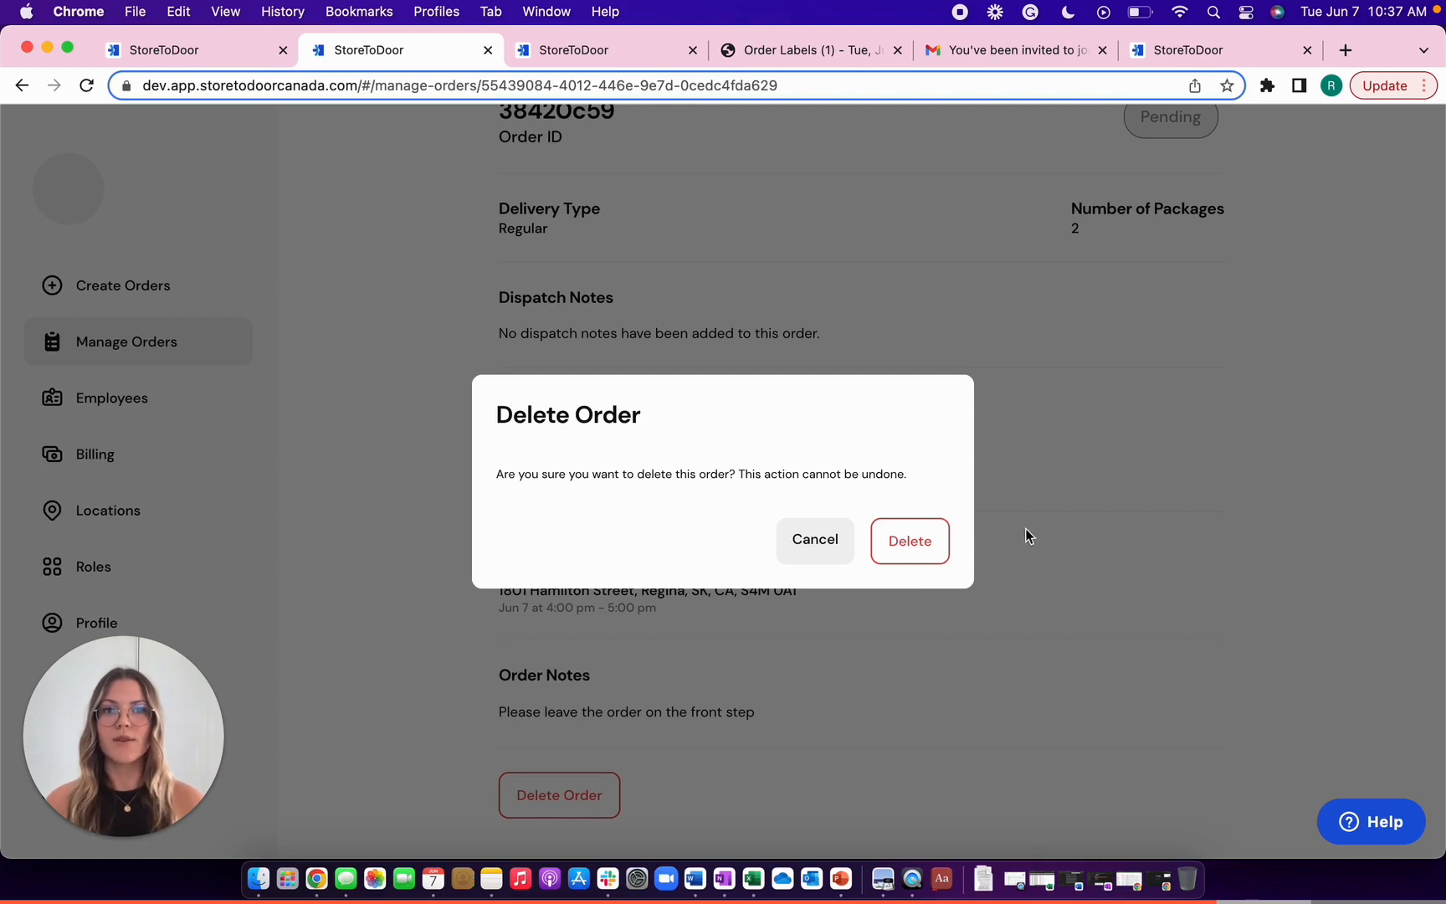
pyautogui.click(919, 552)
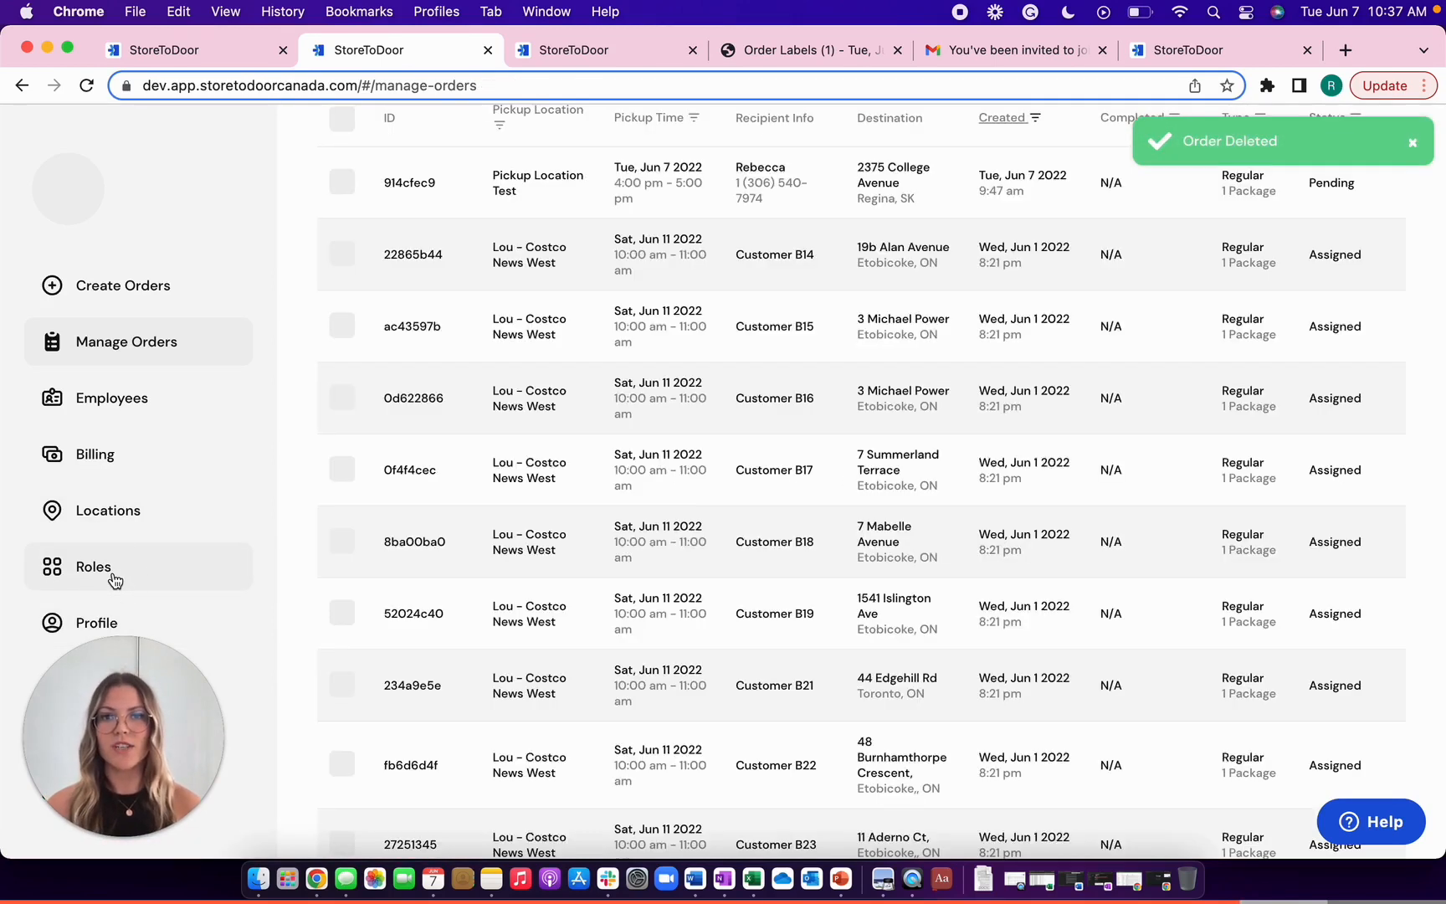
pyautogui.click(115, 581)
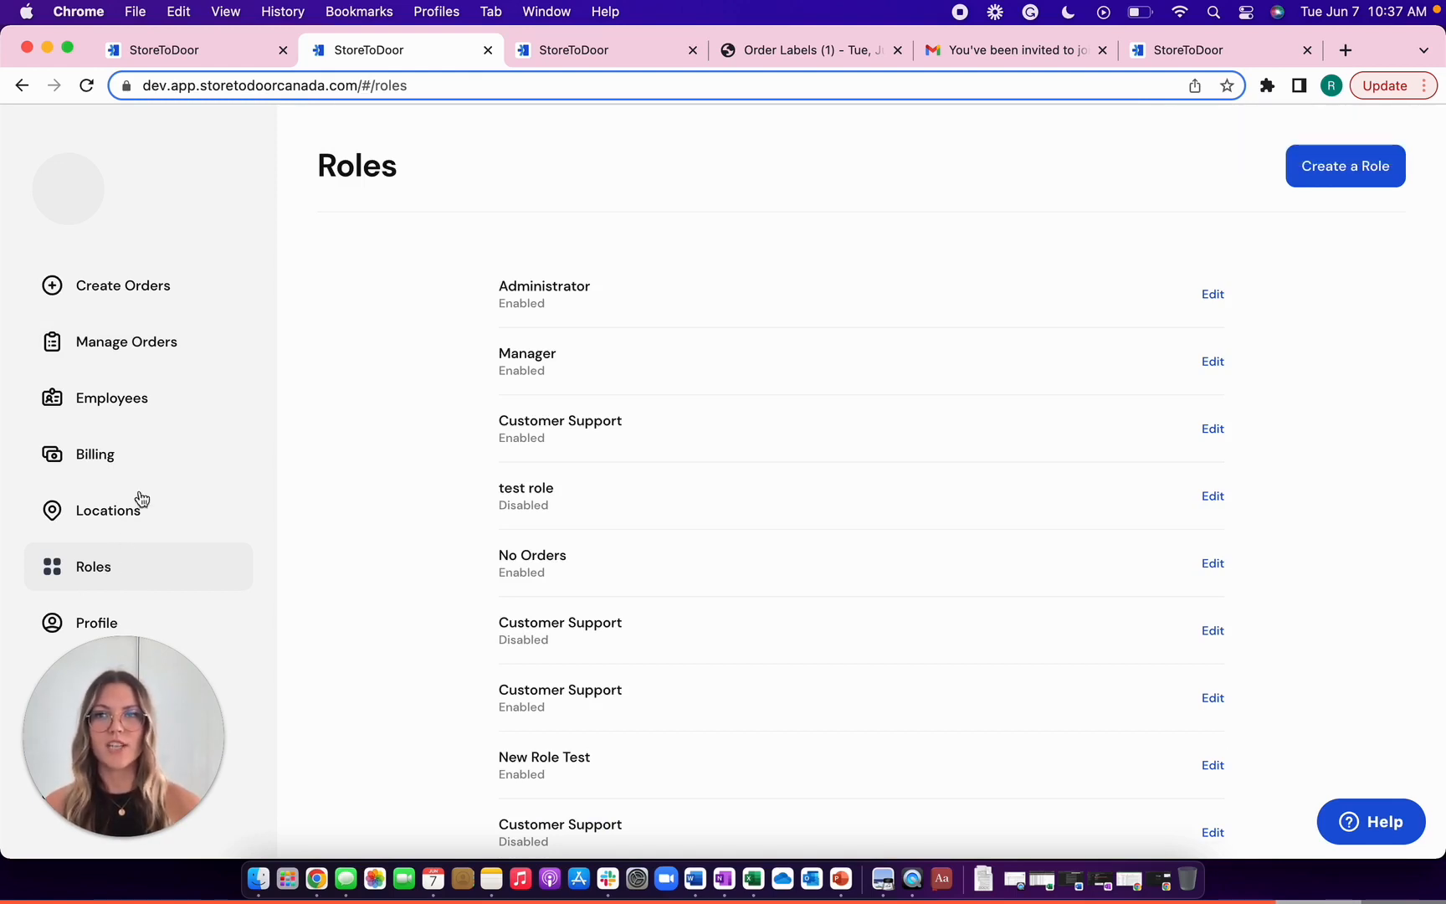
pyautogui.click(151, 410)
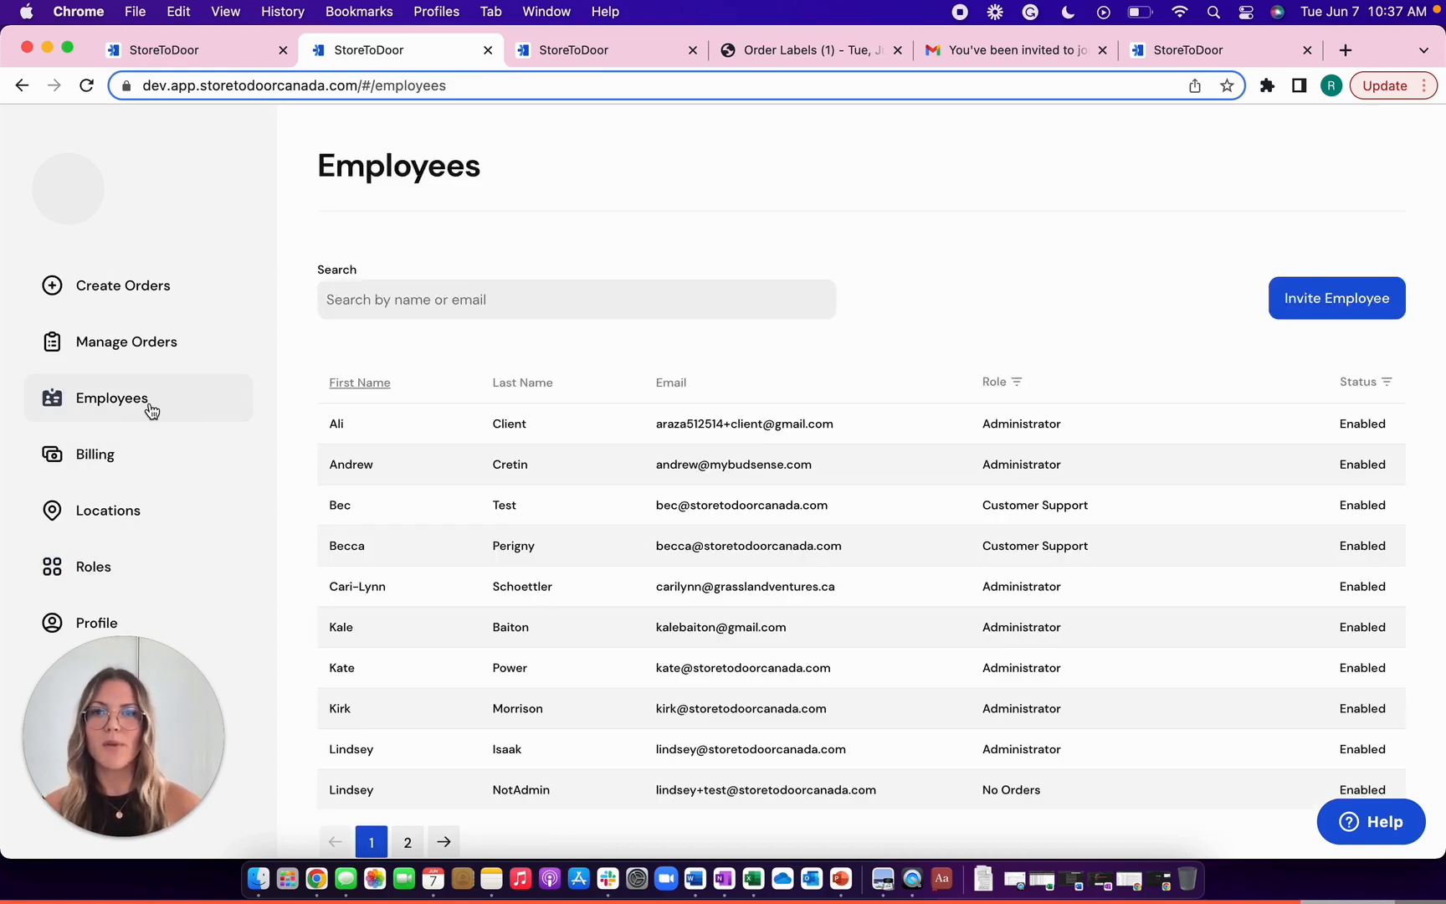
pyautogui.click(133, 577)
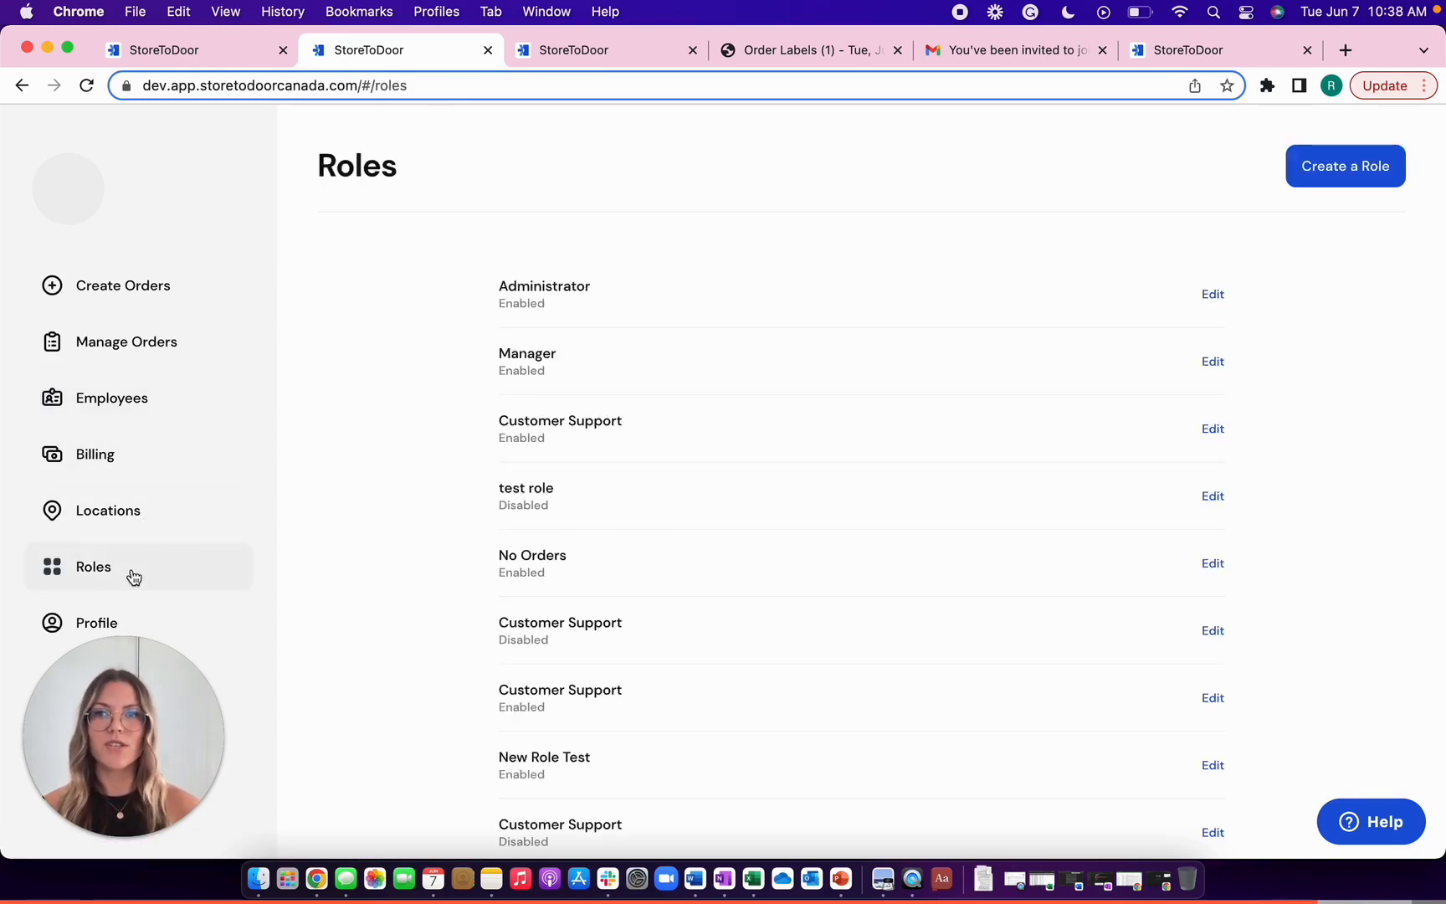